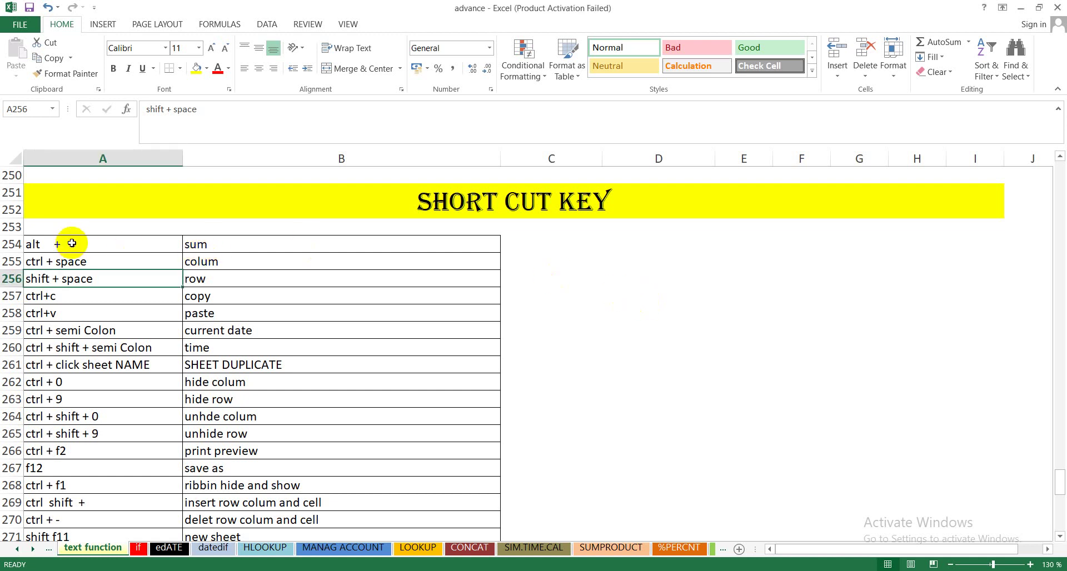
Zoom to 160%, review the alt + = sum rows, and start =SUM() in B256 with Alt+=.
click(1030, 564)
click(1030, 564)
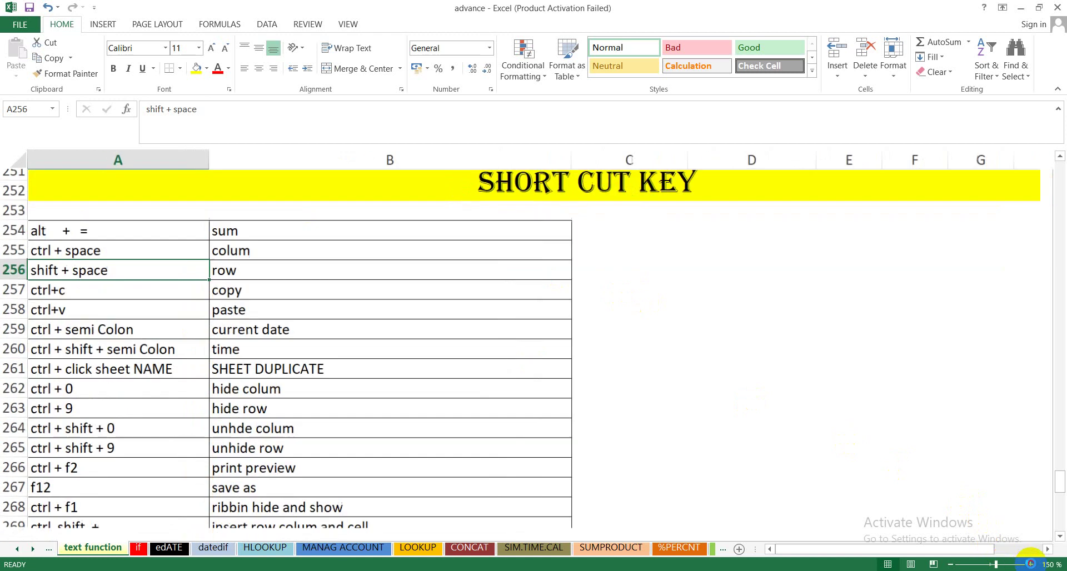
click(1030, 564)
click(53, 223)
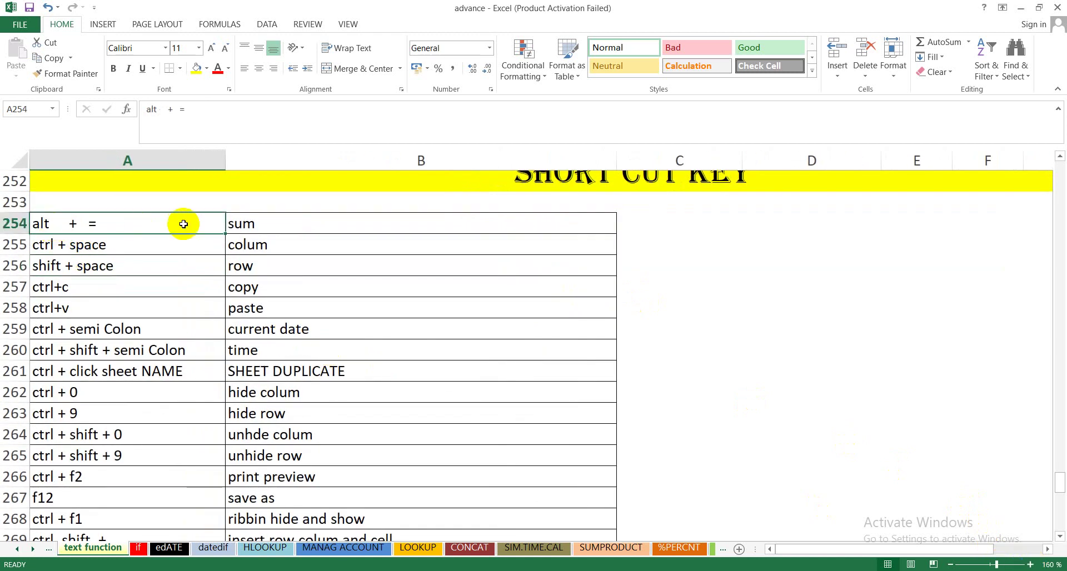
click(251, 223)
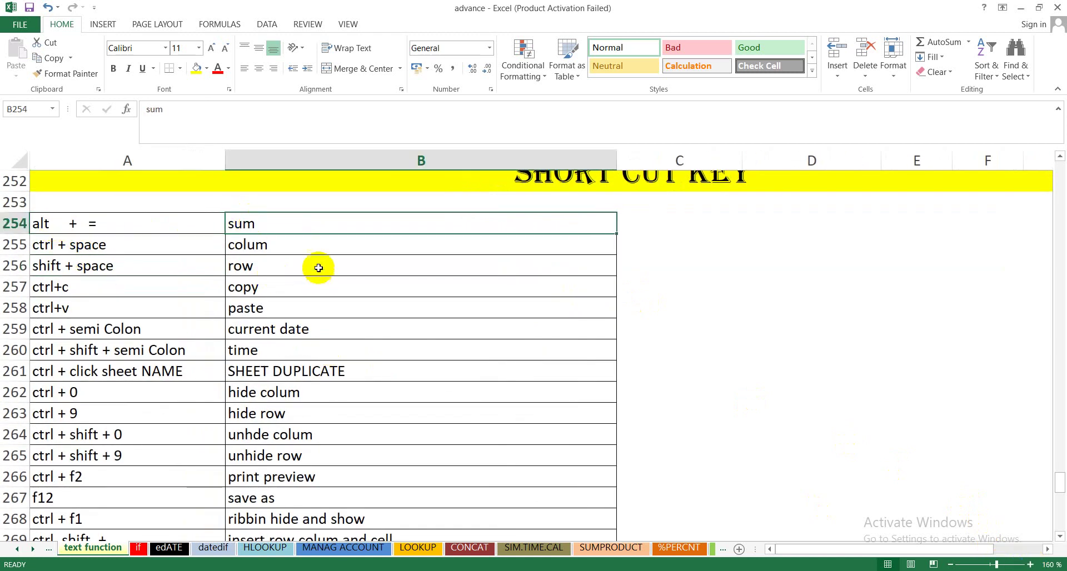
click(305, 247)
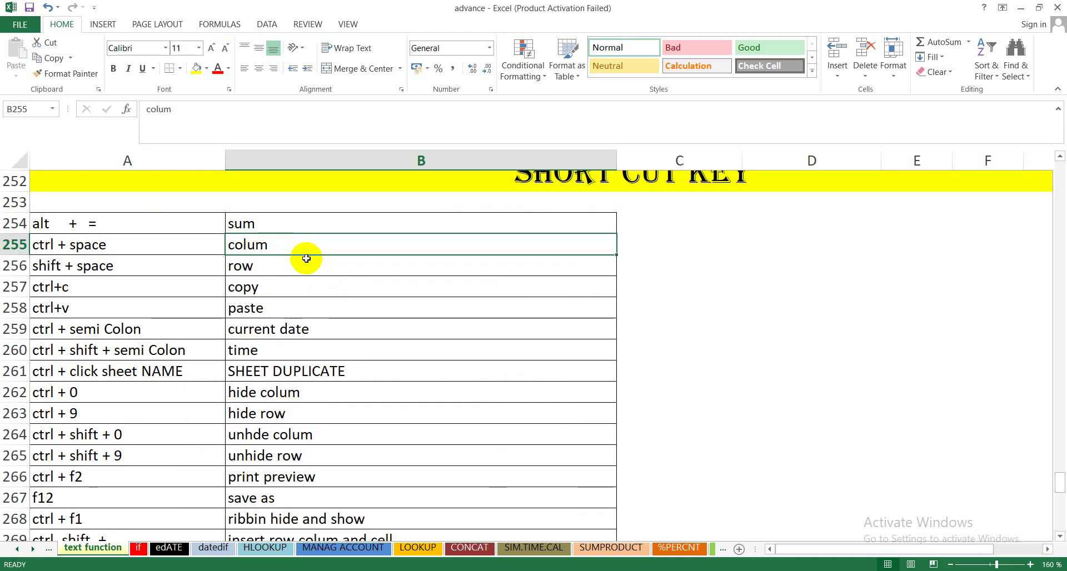
click(306, 258)
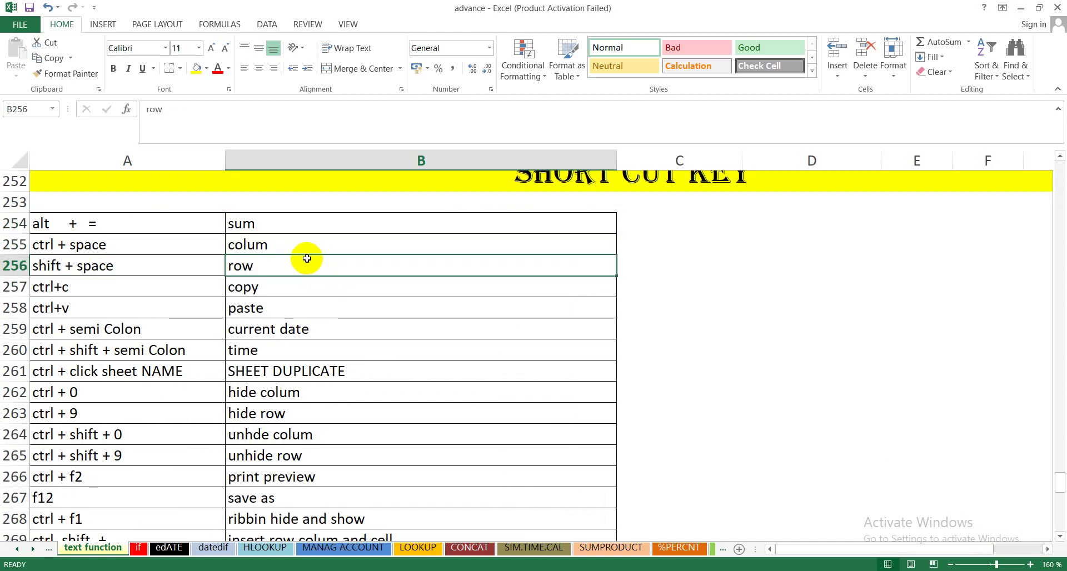
key(alt+equal)
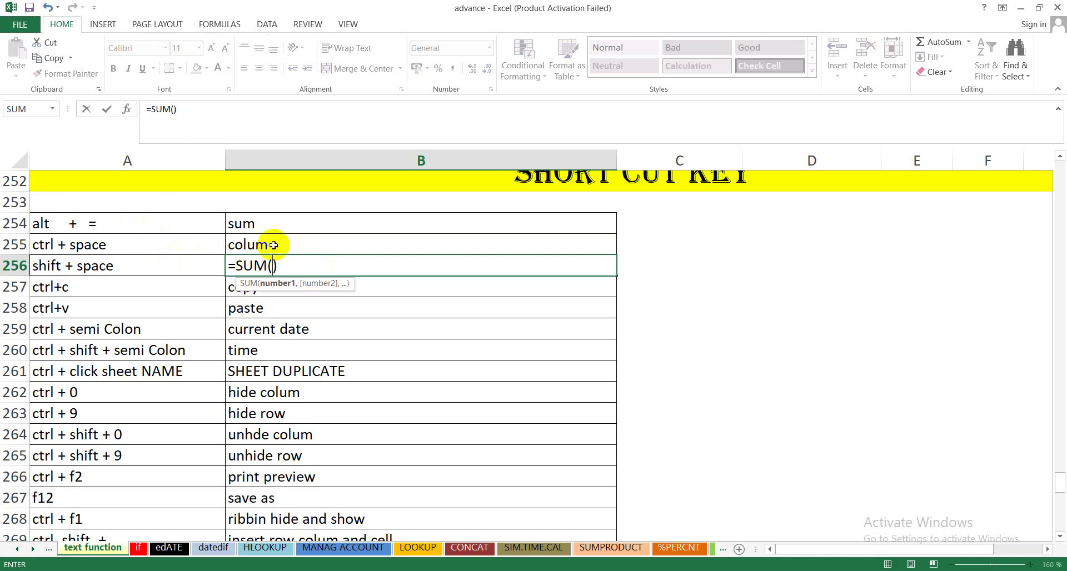
Dismiss the empty-SUM error, cancel the B256 formula with Esc, and select B257.
key(Return)
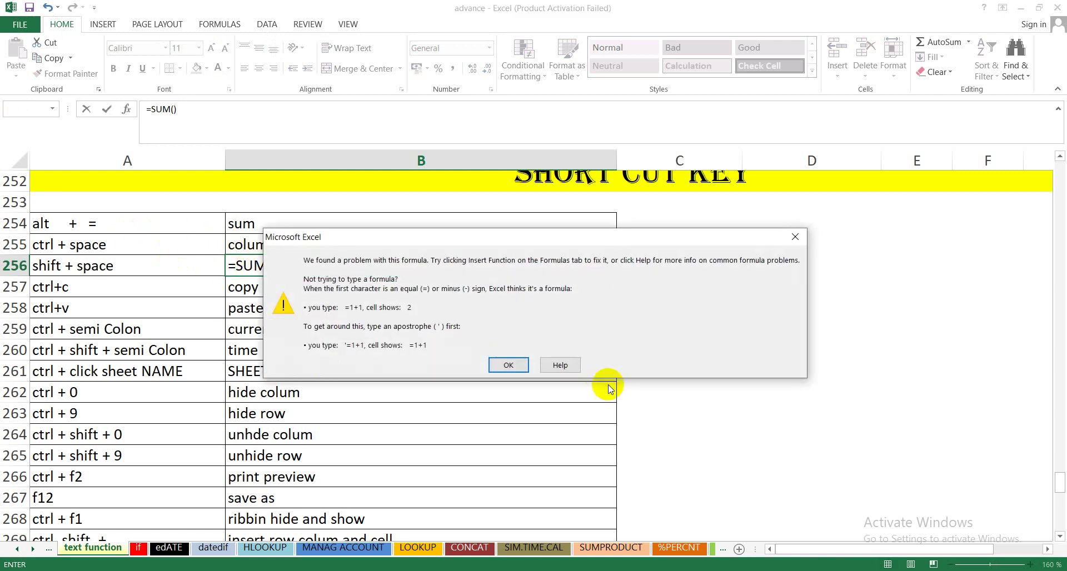
click(795, 237)
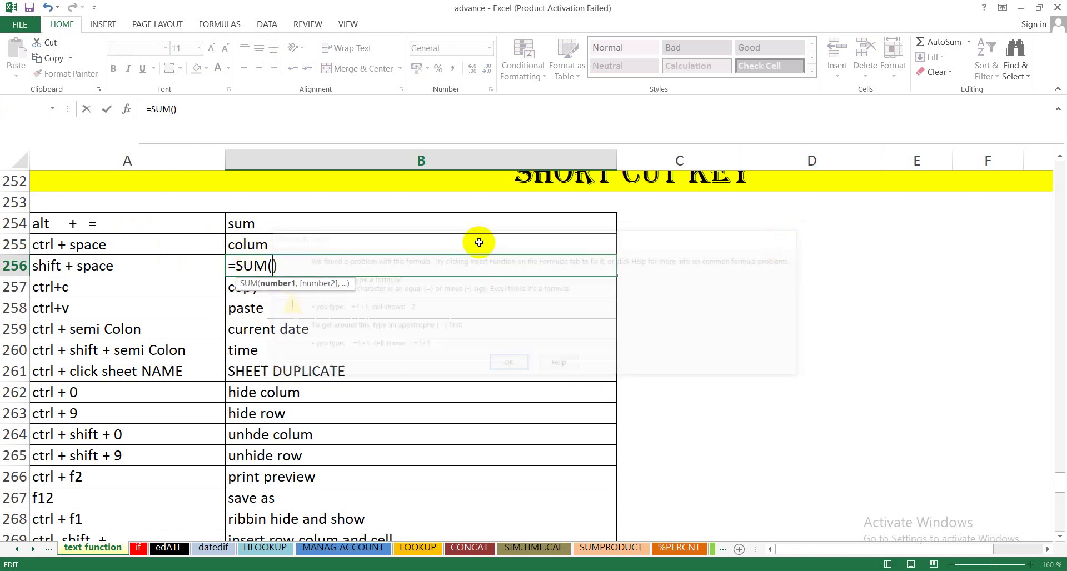
click(119, 224)
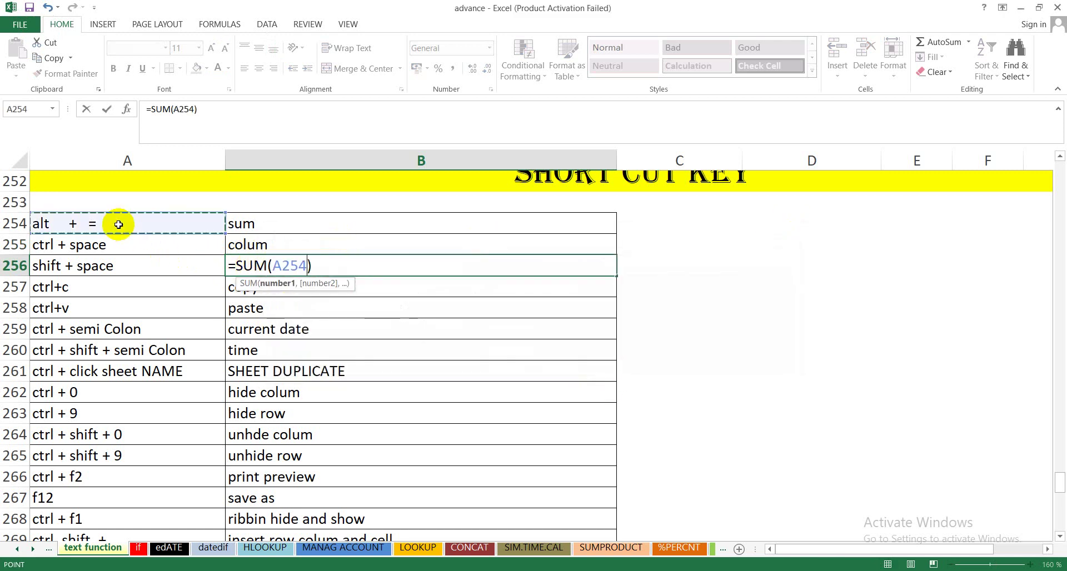
click(325, 270)
key(Escape)
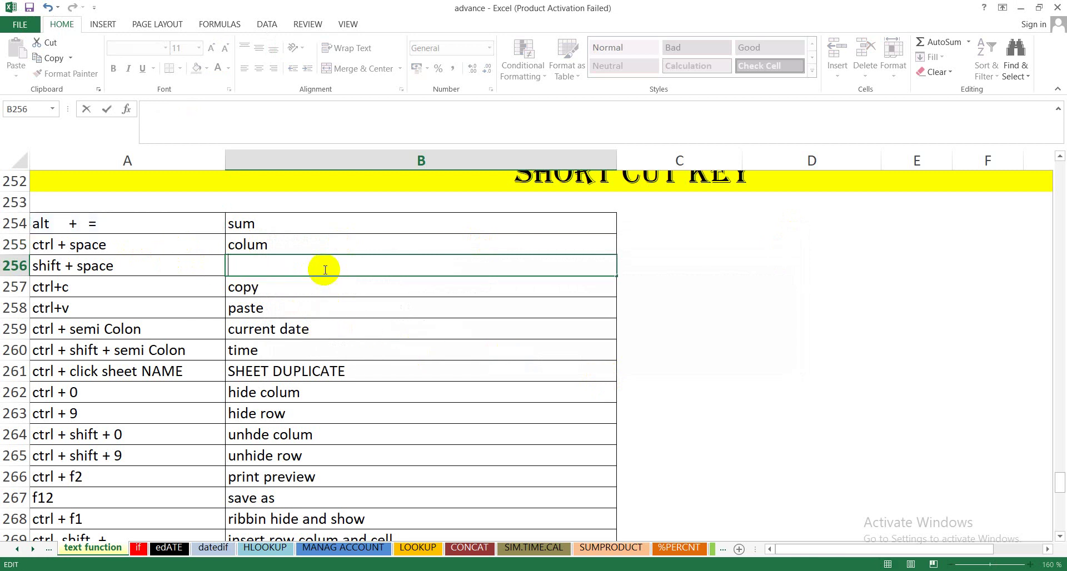
click(297, 283)
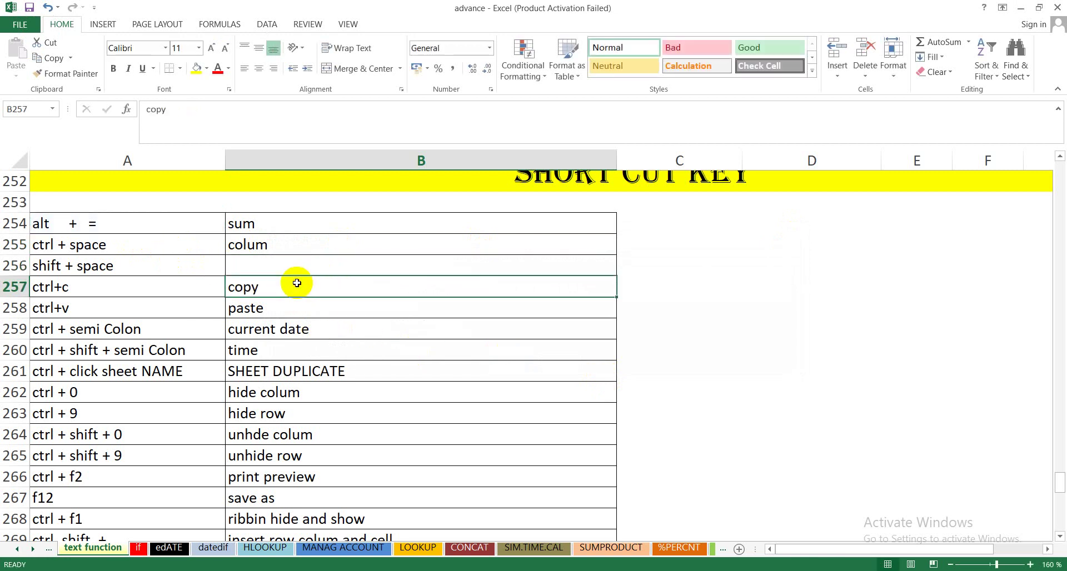
Undo to restore 'row' in B256, select the whole sheet, then select row 257.
key(ctrl+z)
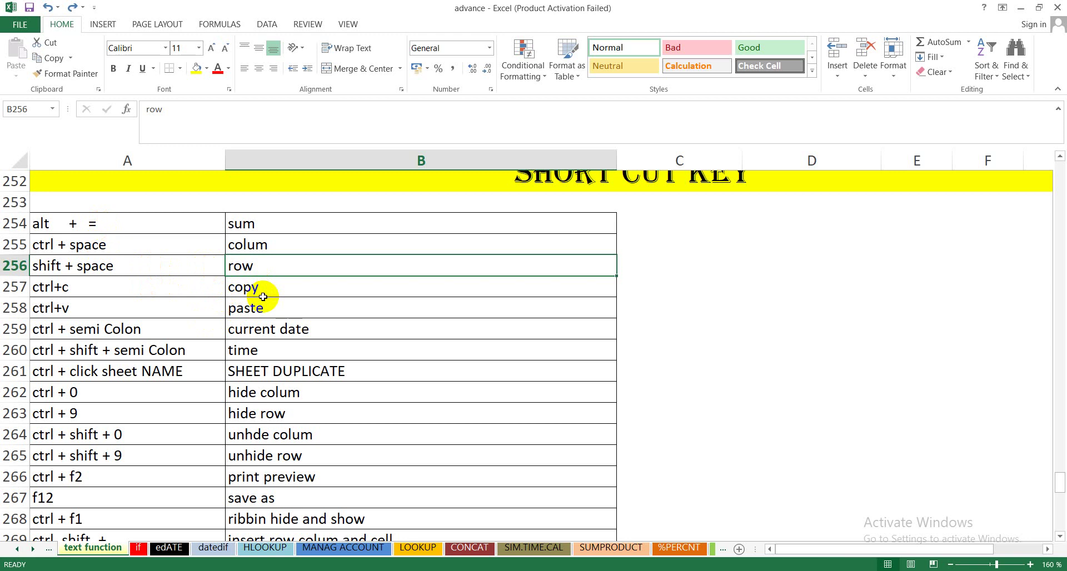
key(ctrl+a)
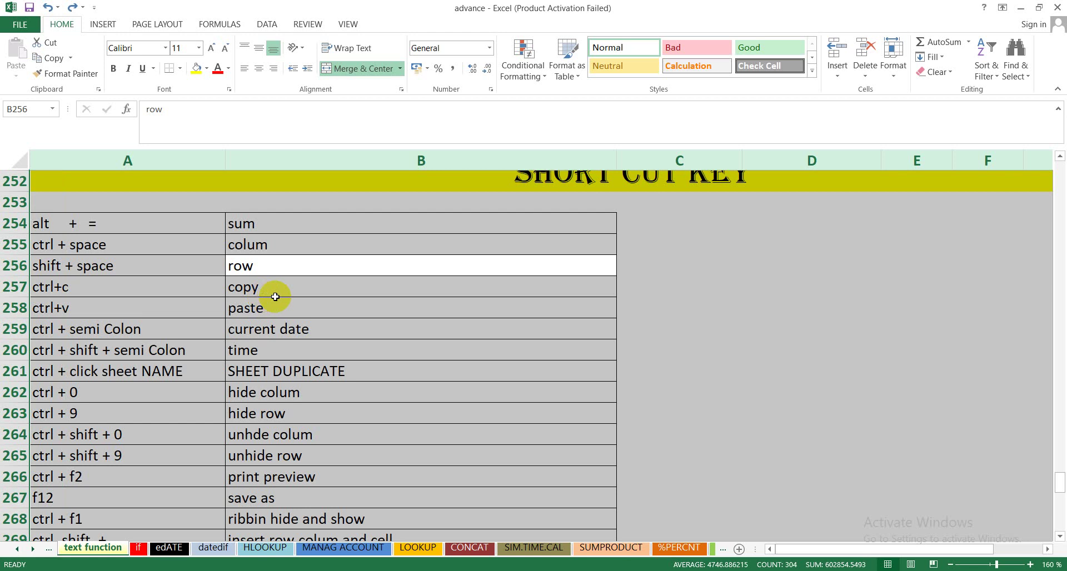
click(279, 297)
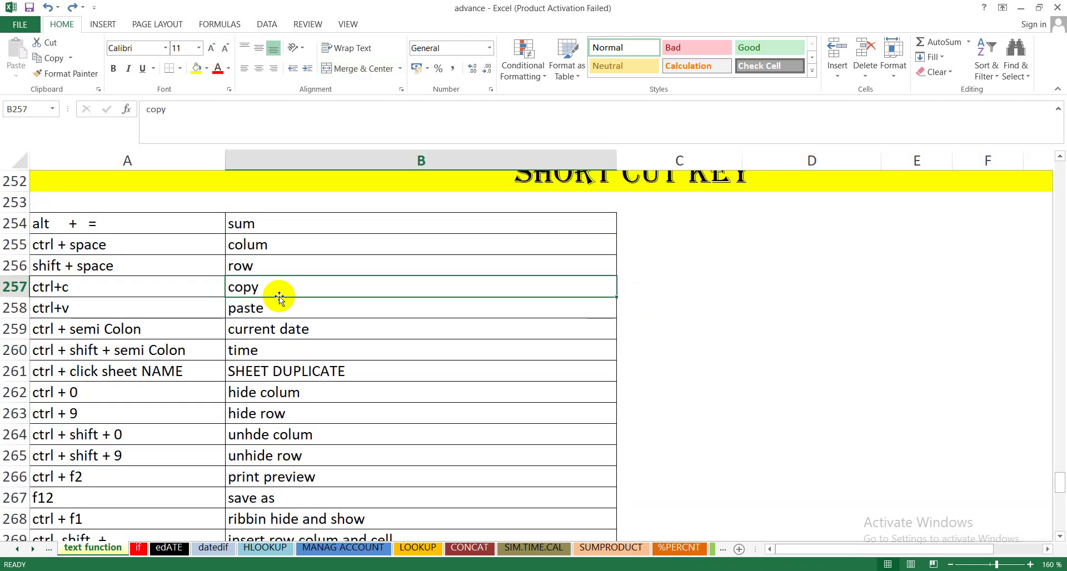
key(shift+space)
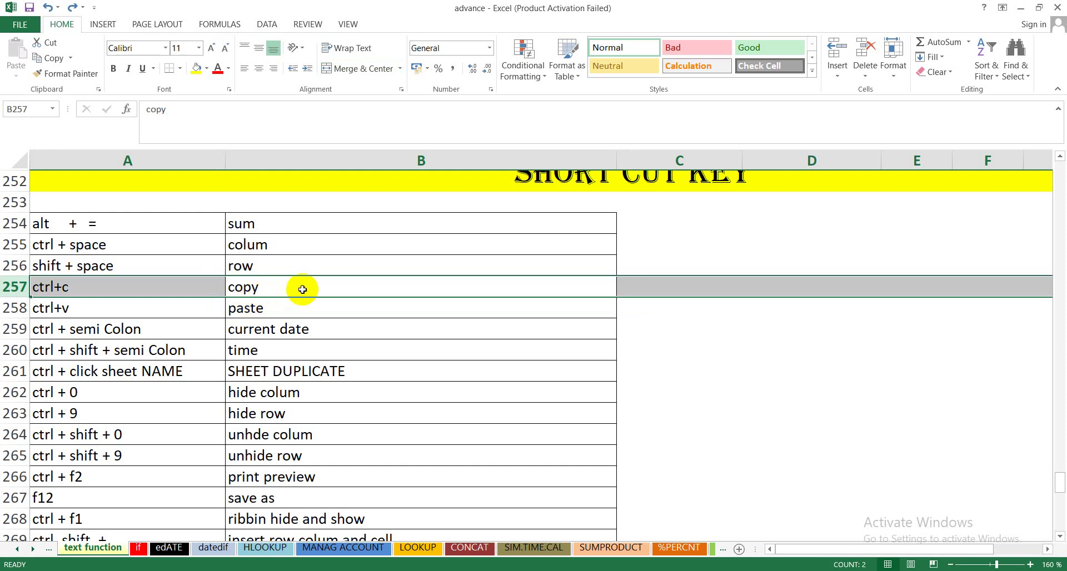
Append '(select)' to A255 so it reads 'ctrl + space(select)', then select A257.
click(129, 245)
double_click(130, 246)
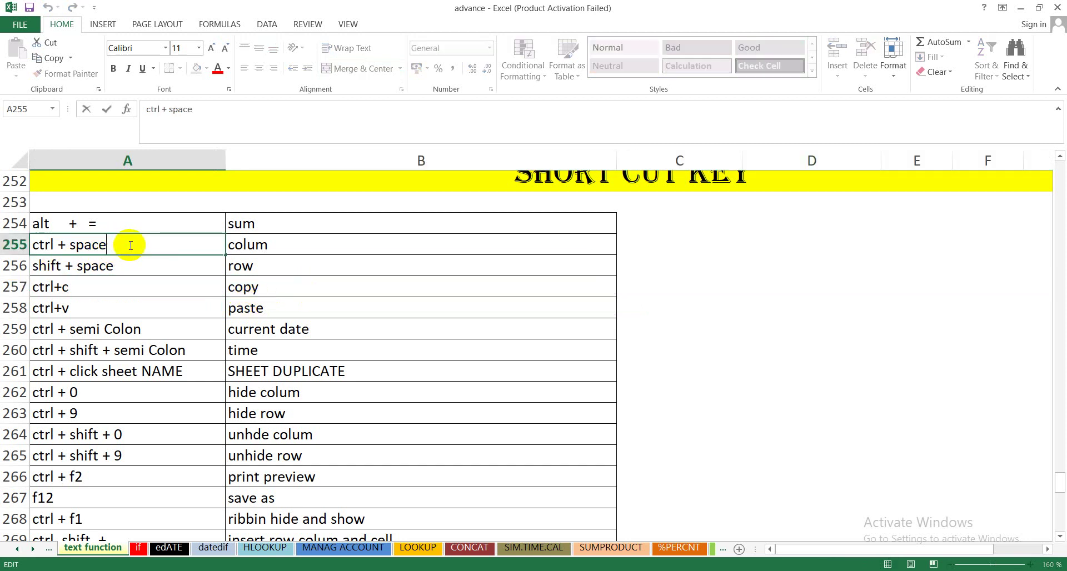
text(()
text(select)
text())
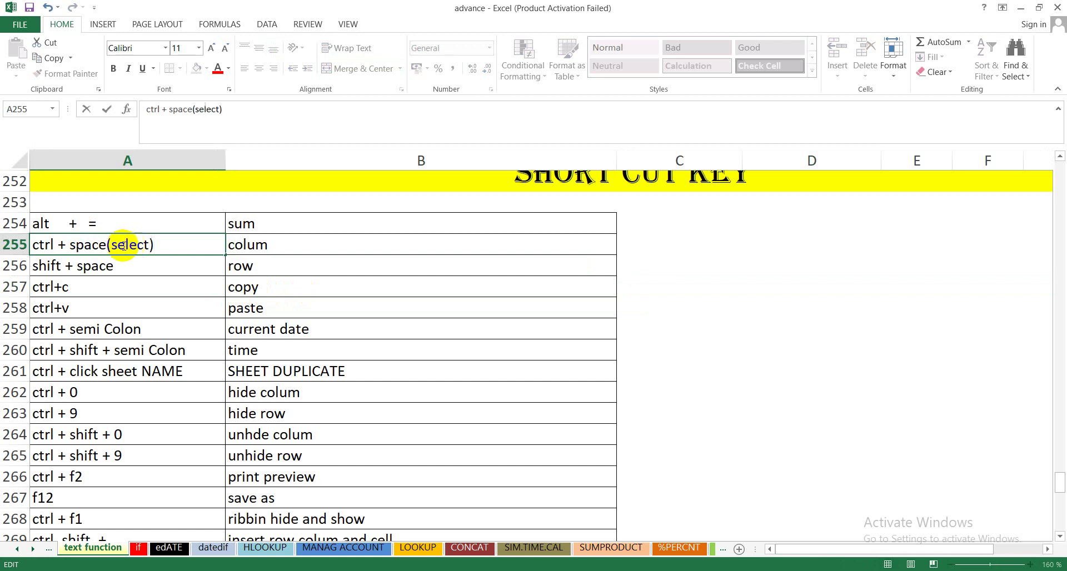
click(122, 266)
click(128, 285)
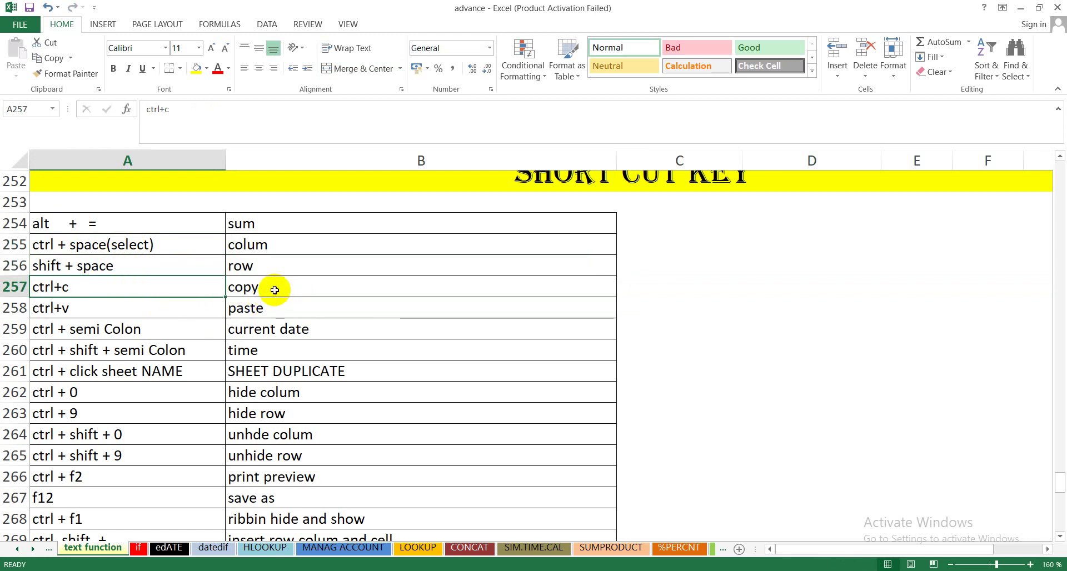
click(275, 289)
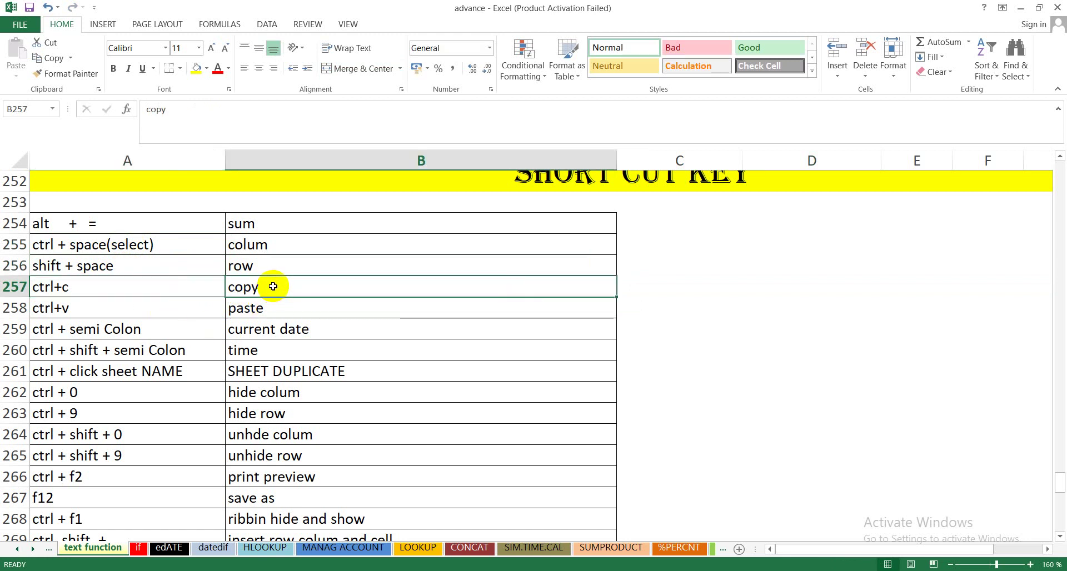
click(150, 289)
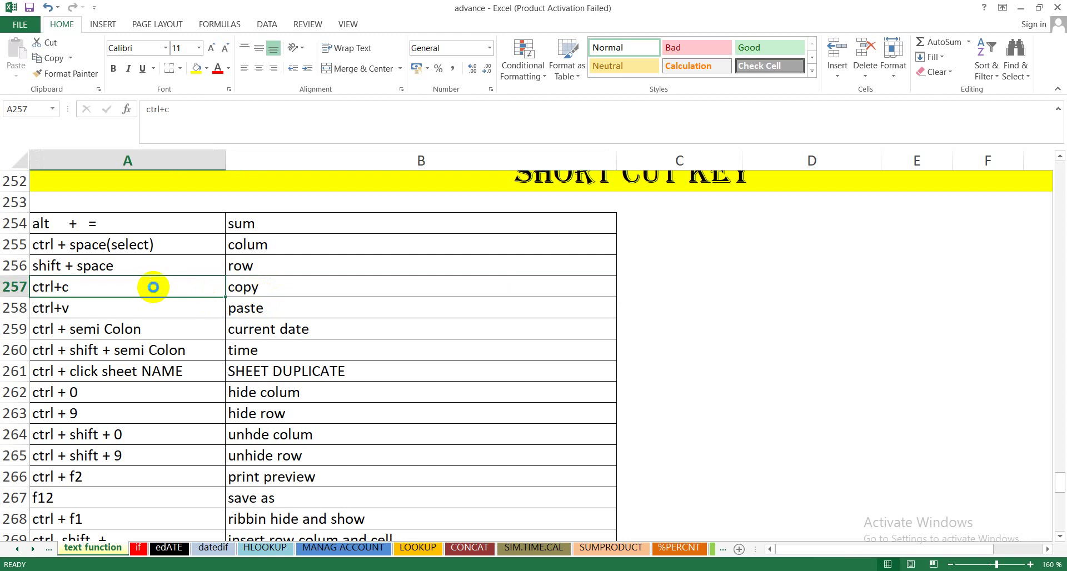
key(ctrl+c)
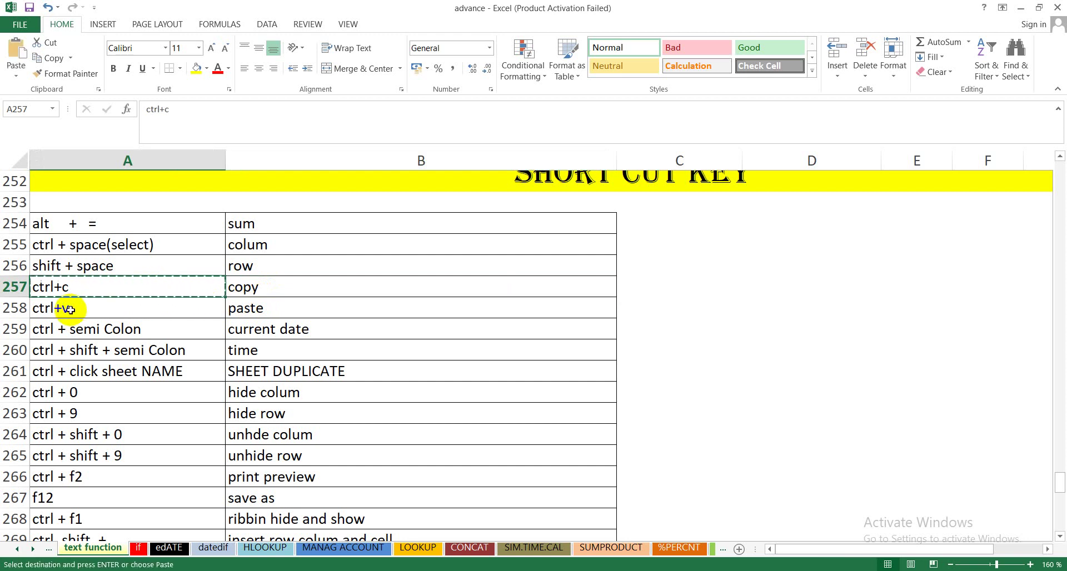
click(671, 307)
key(ctrl+v)
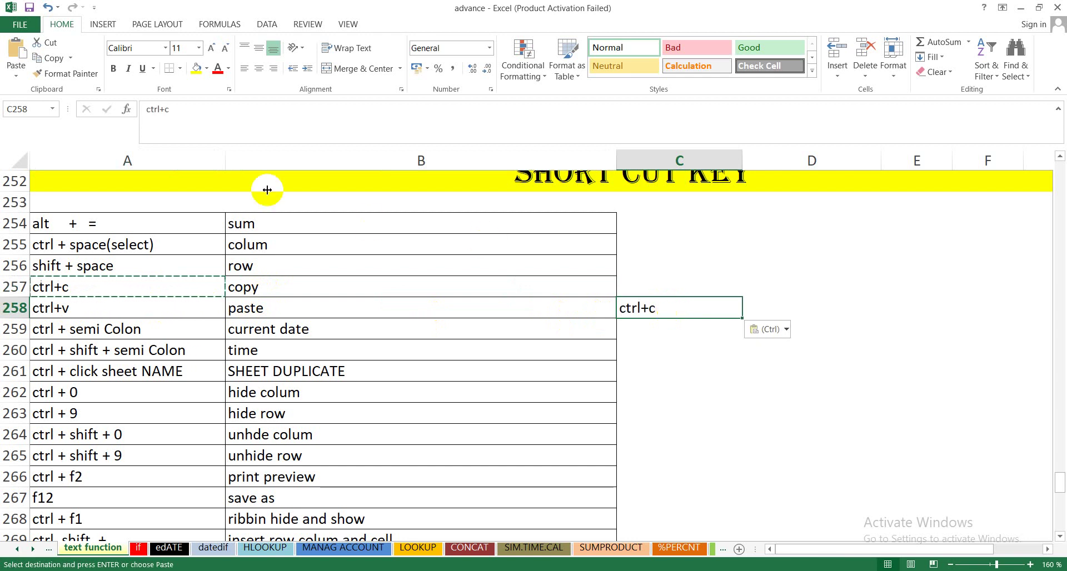
click(114, 68)
key(ctrl+z)
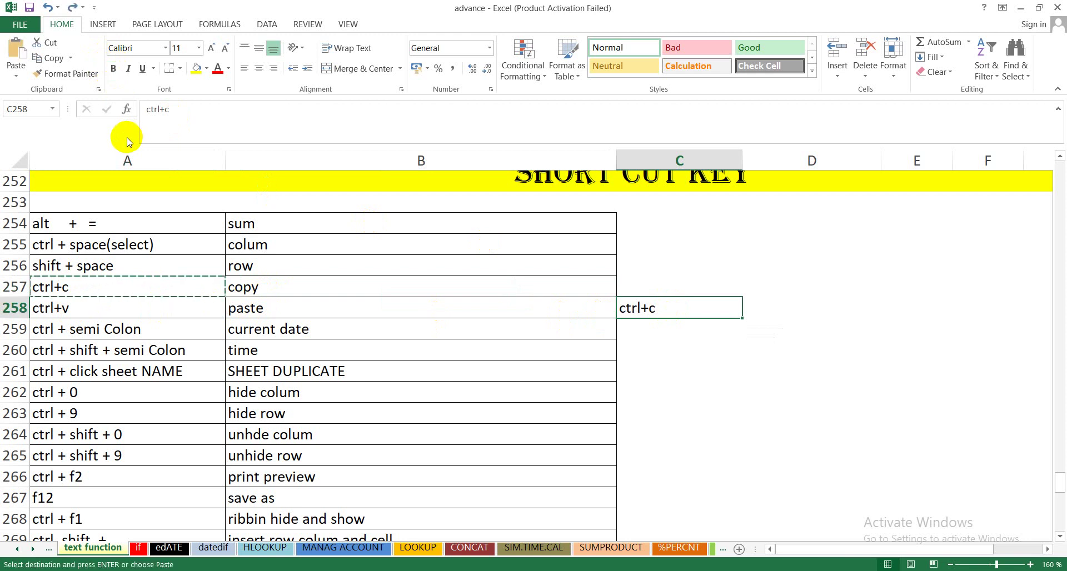
key(ctrl+z)
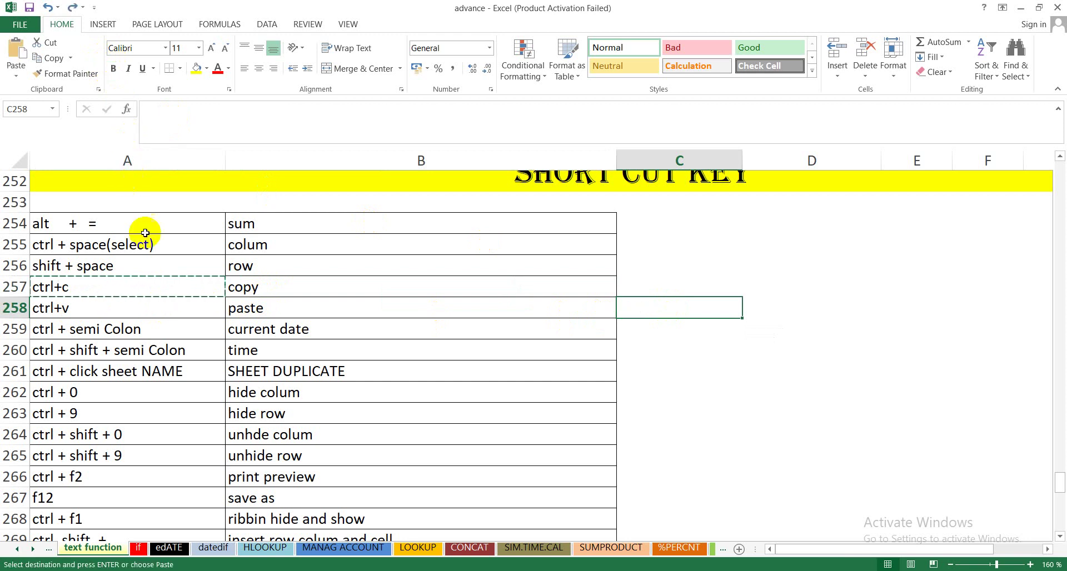
click(115, 68)
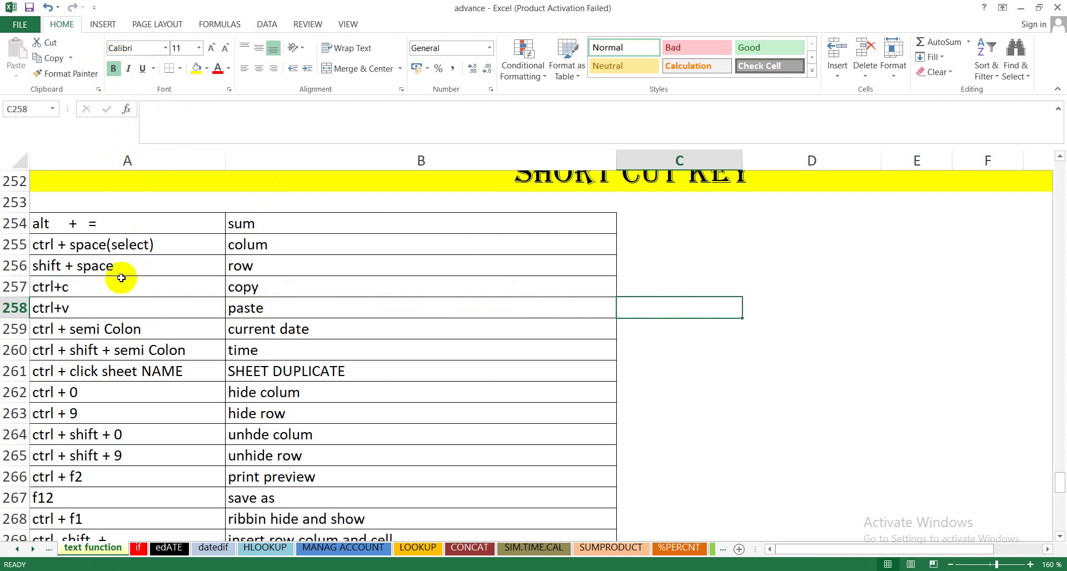
click(103, 332)
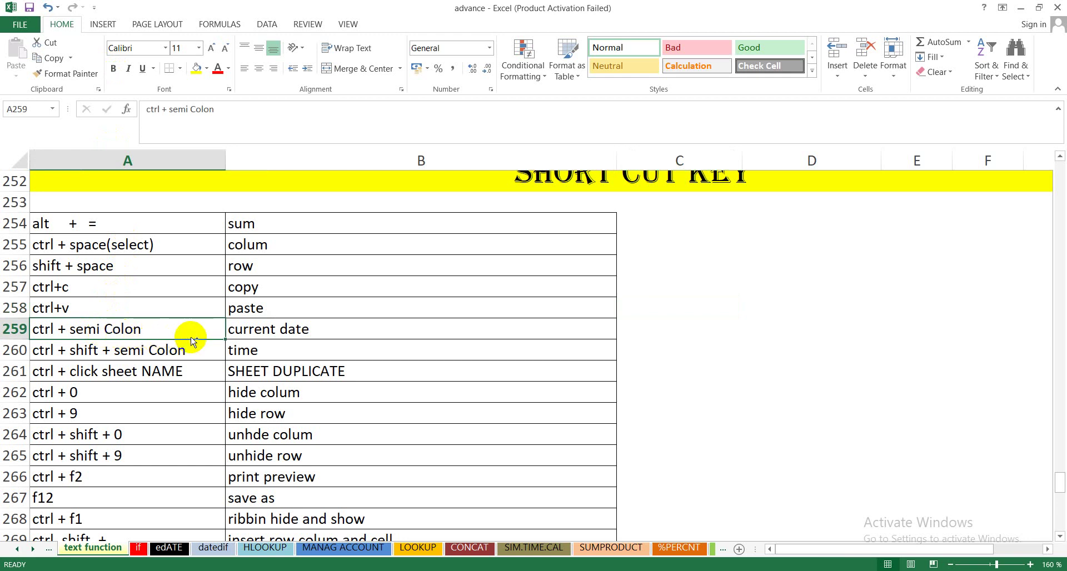
Enter today's date, 05/09/2023, into A259 using Ctrl+;.
key(ctrl+semicolon)
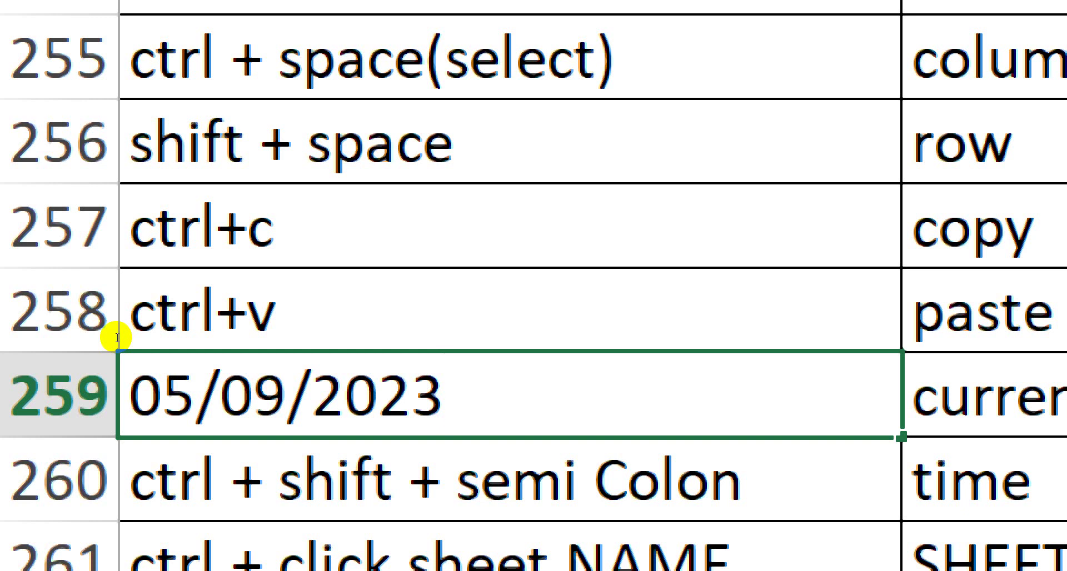
key(Return)
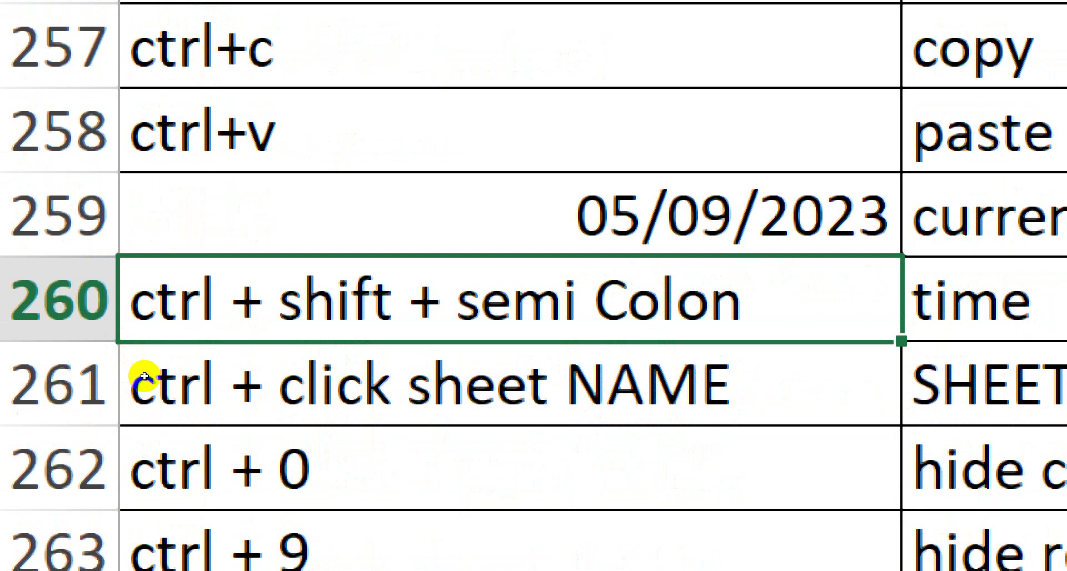
key(ctrl+minus)
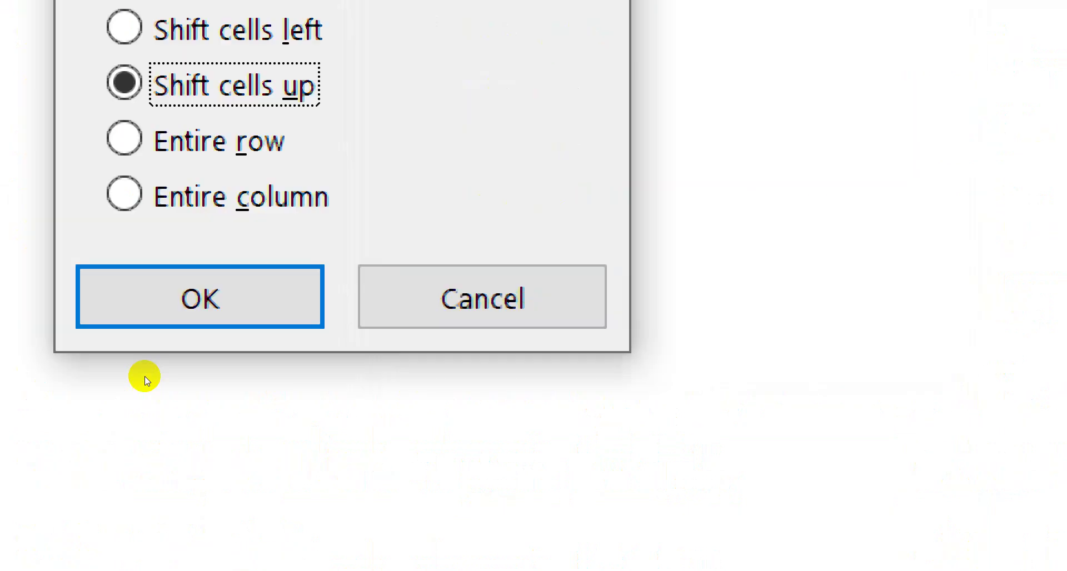
key(Tab)
key(Return)
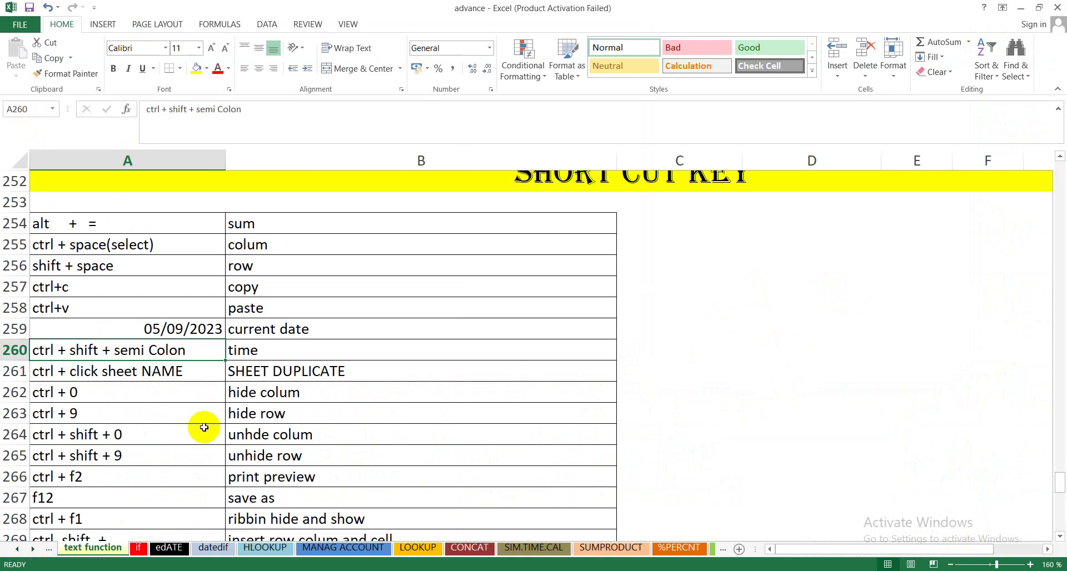
drag(104, 549, 106, 550)
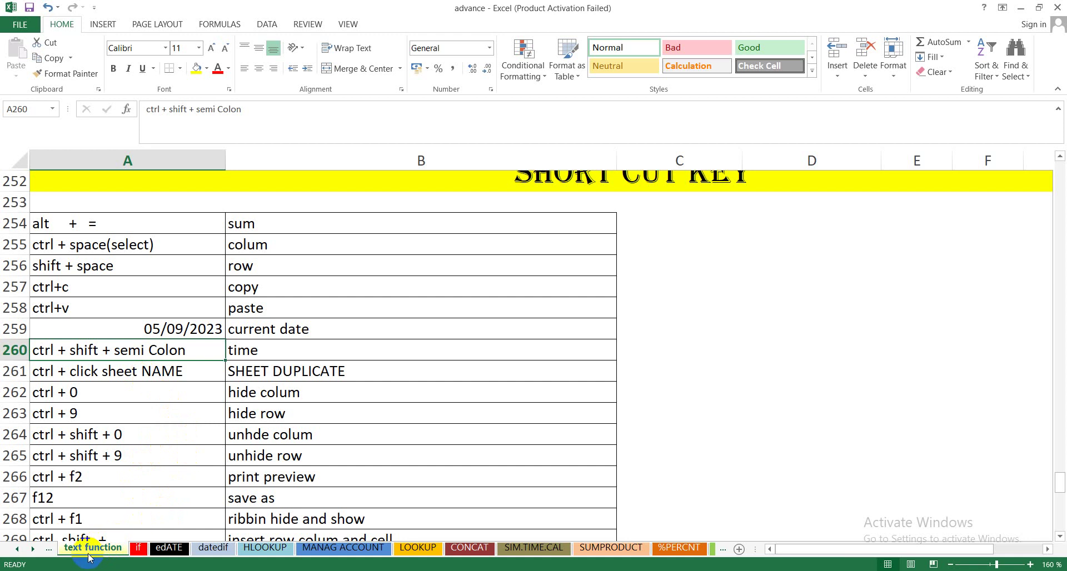
Copy the 'text function' sheet with Move or Copy's Create a copy, then view text function (2).
click(572, 456)
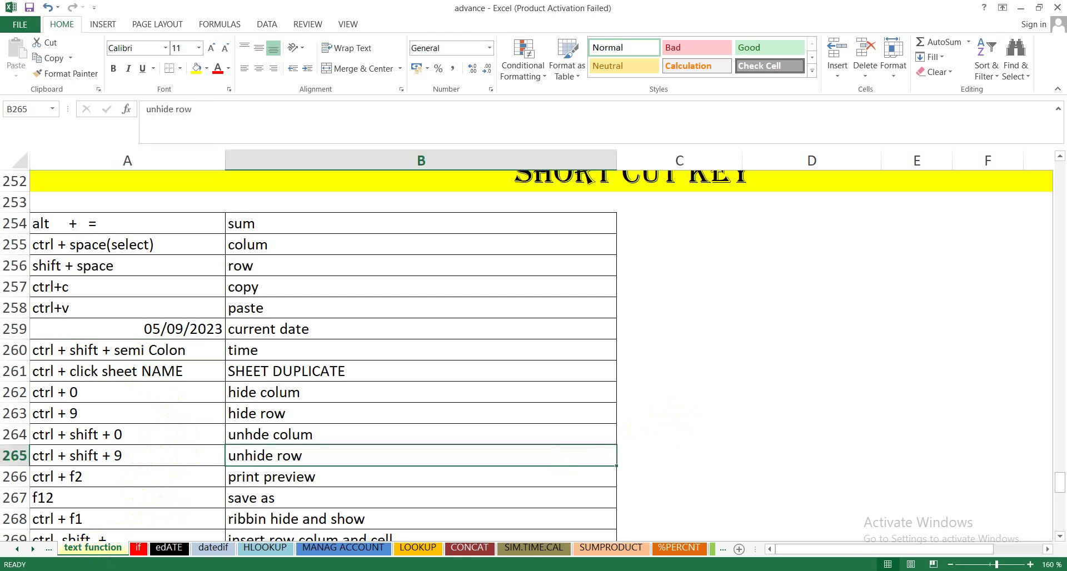
right_click(102, 550)
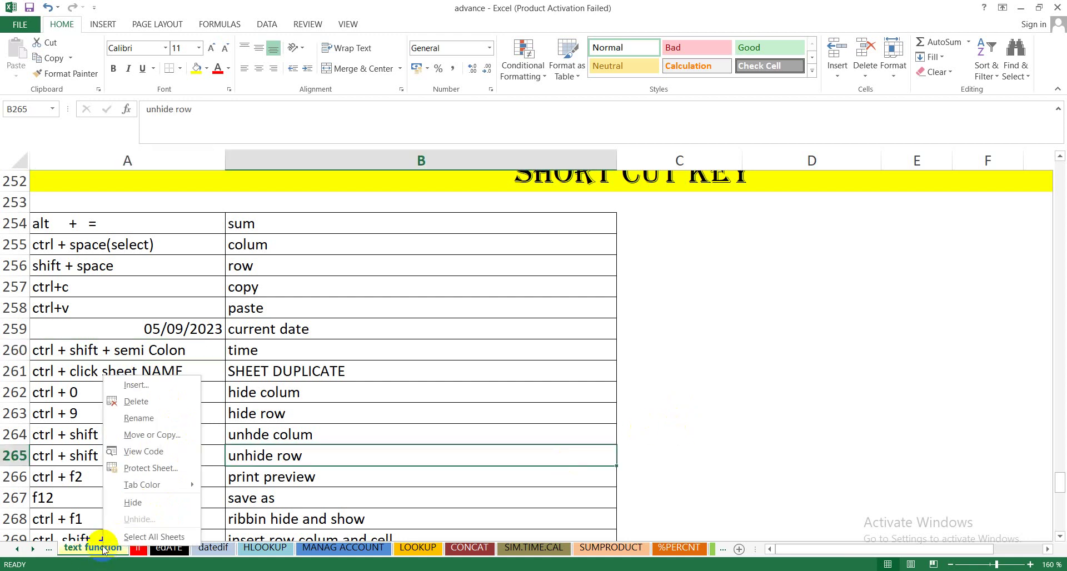
click(160, 436)
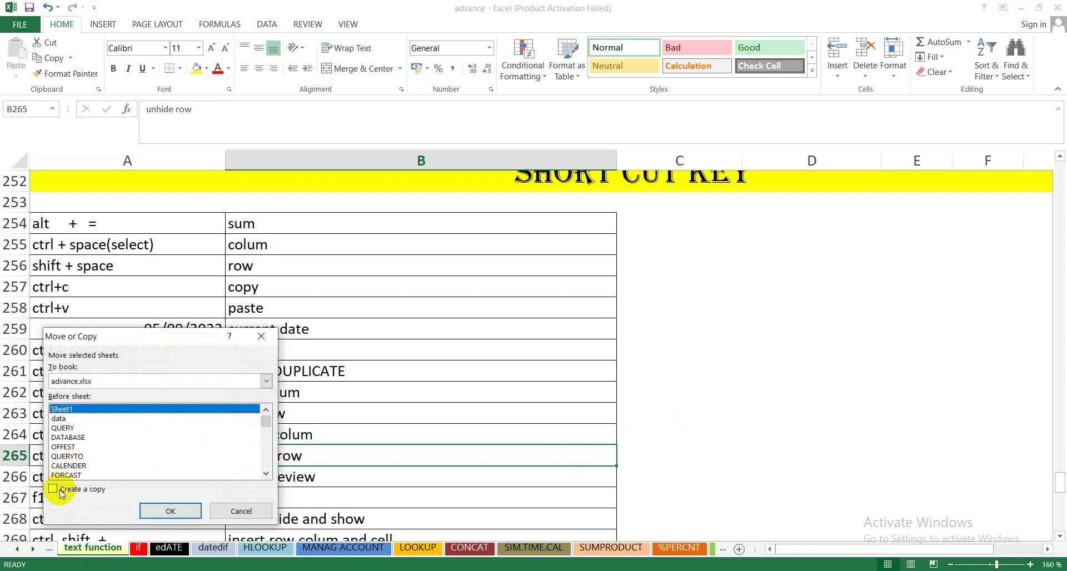
click(72, 489)
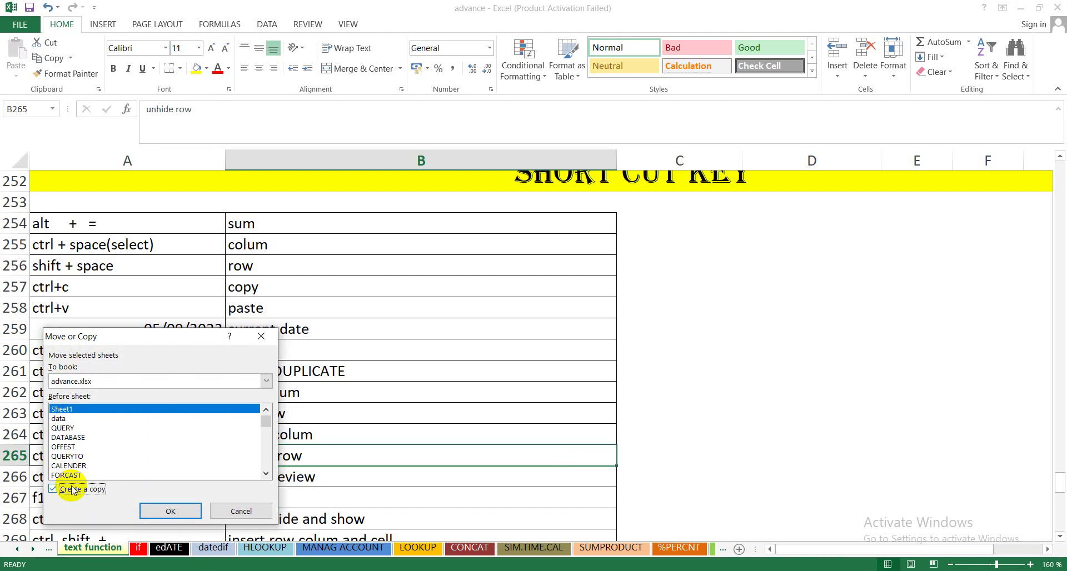
click(173, 511)
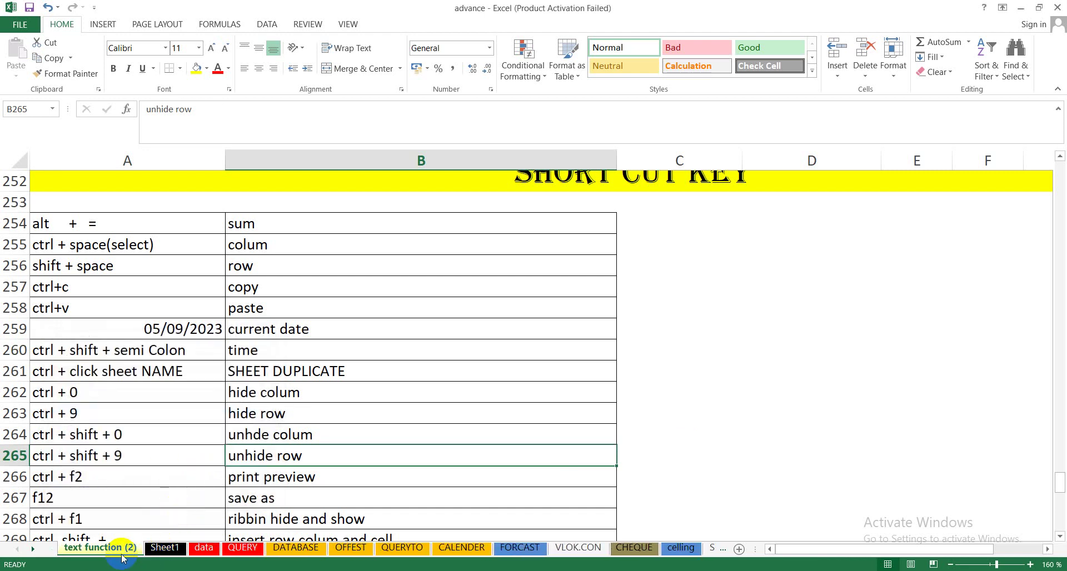
click(124, 553)
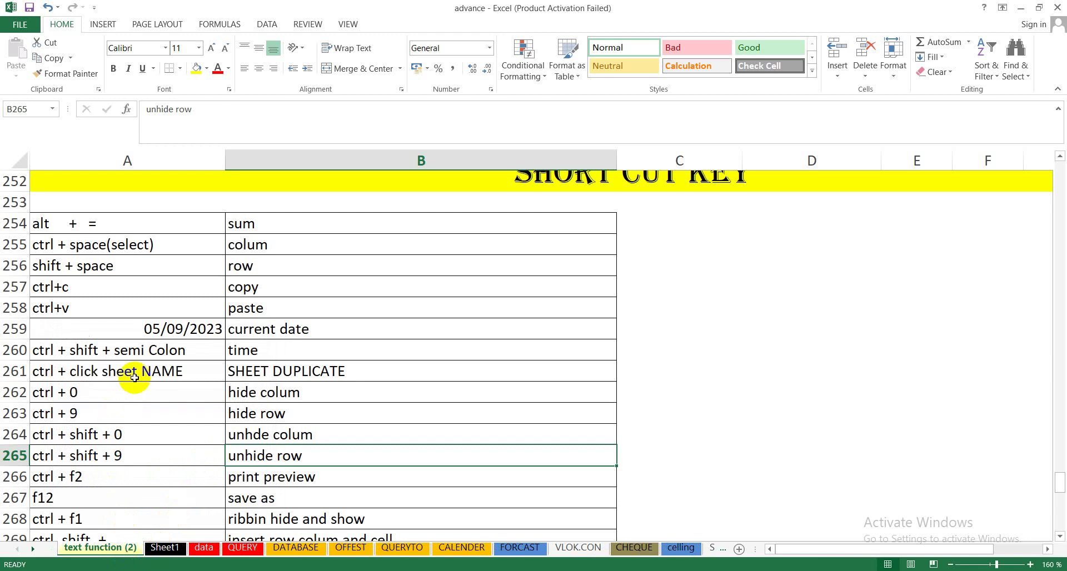
click(122, 391)
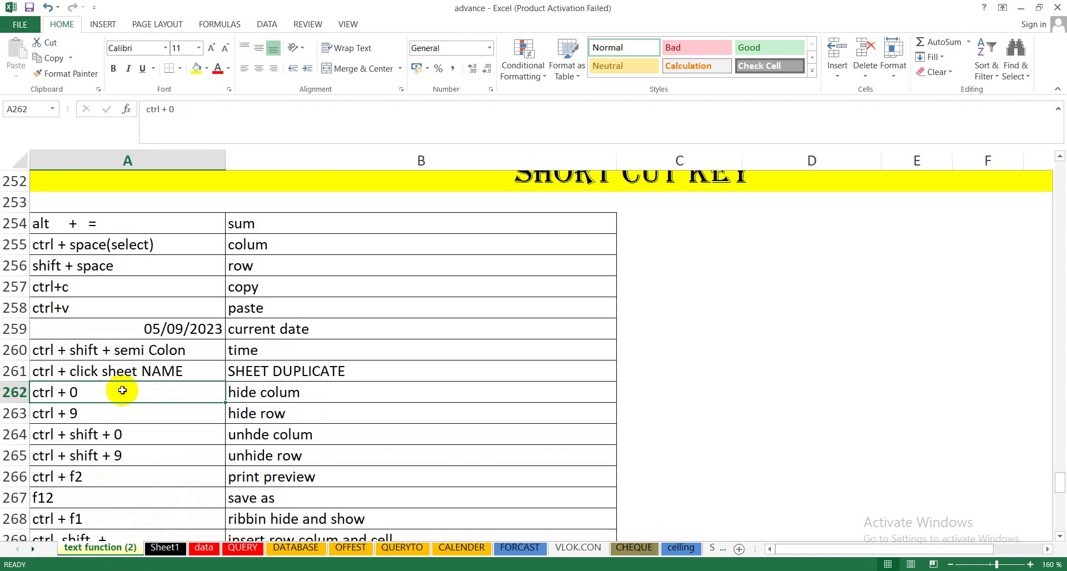
key(ctrl+0)
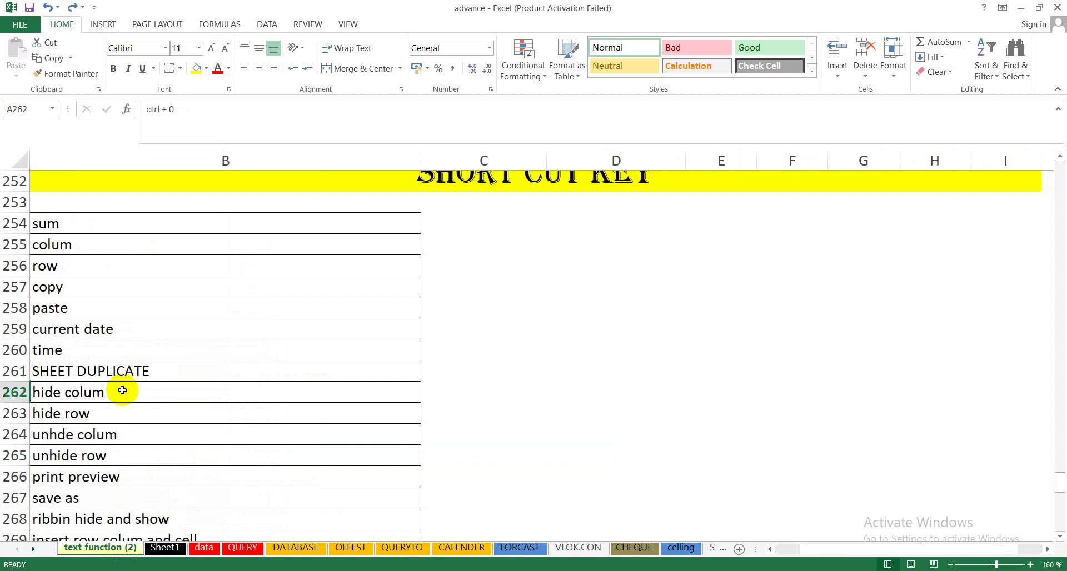
key(ctrl+shift+0)
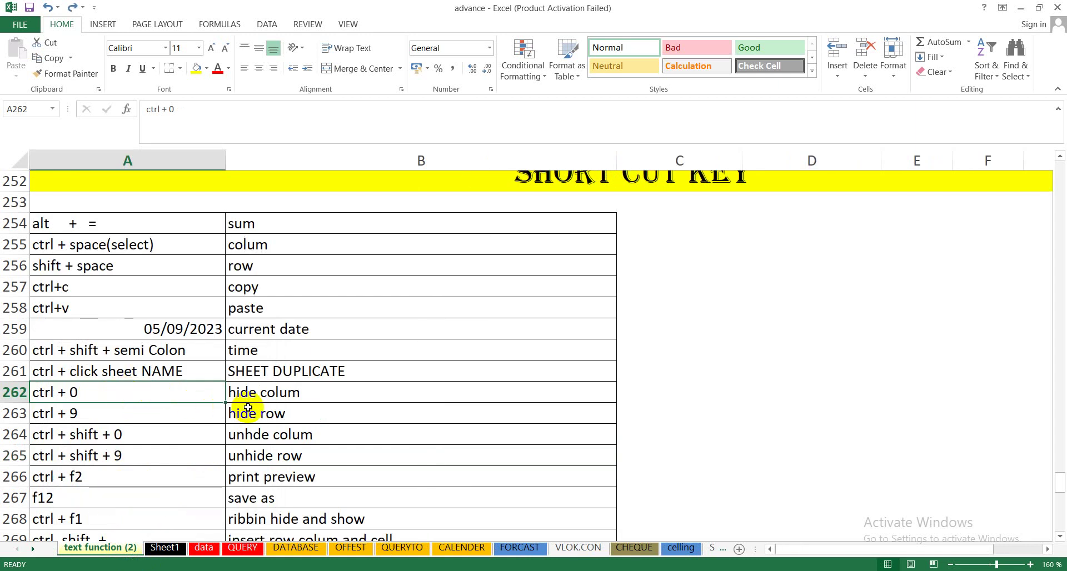
click(128, 414)
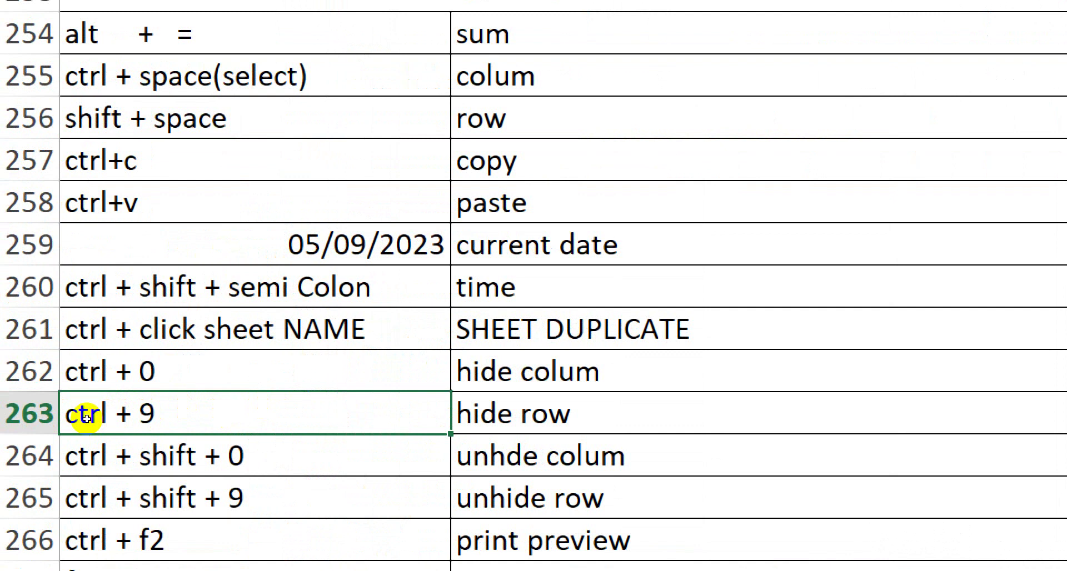
key(ctrl+9)
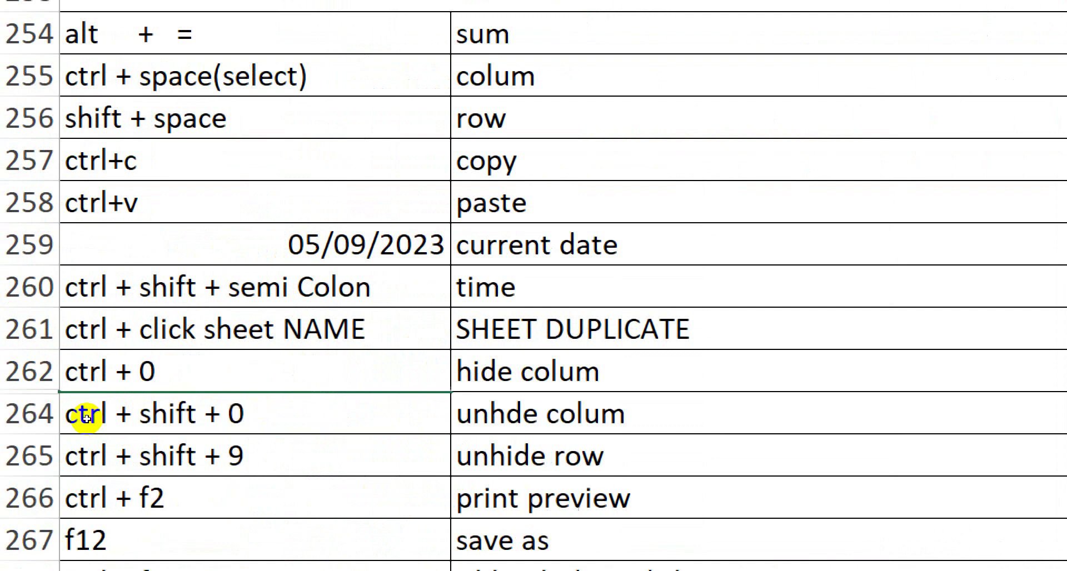
key(ctrl+shift+9)
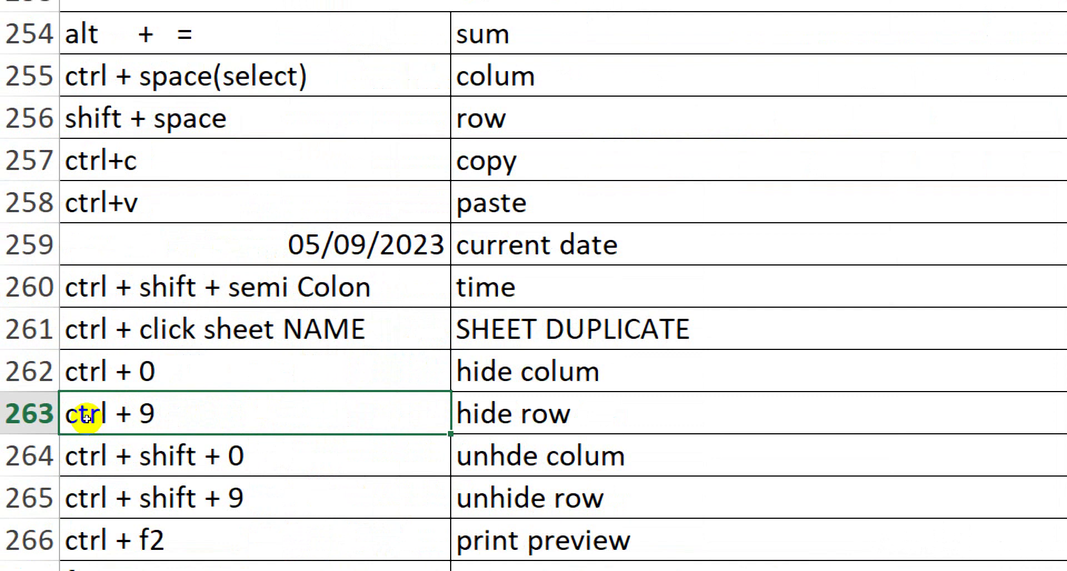
click(111, 390)
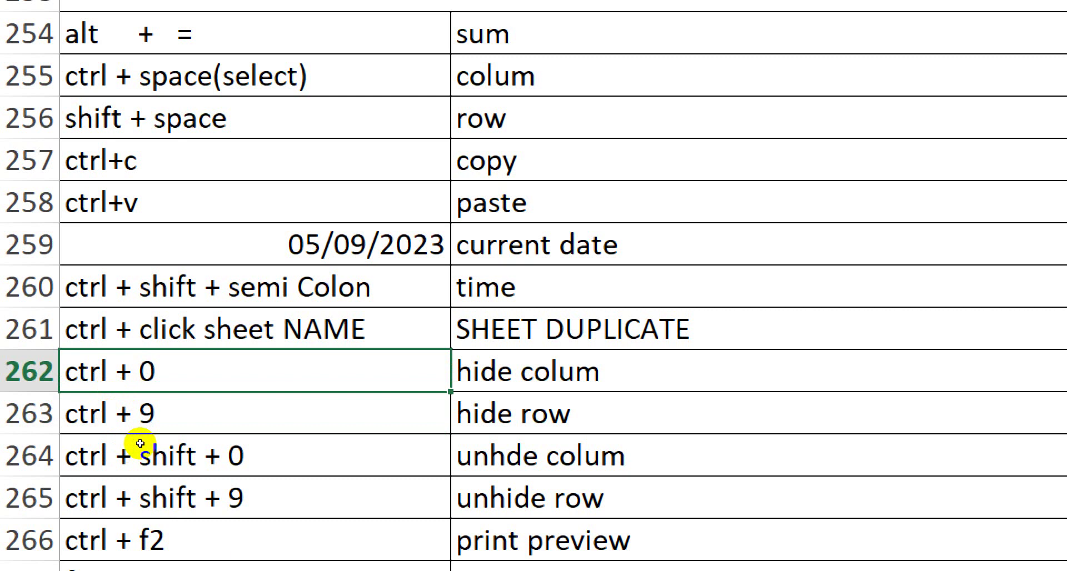
key(ctrl+0)
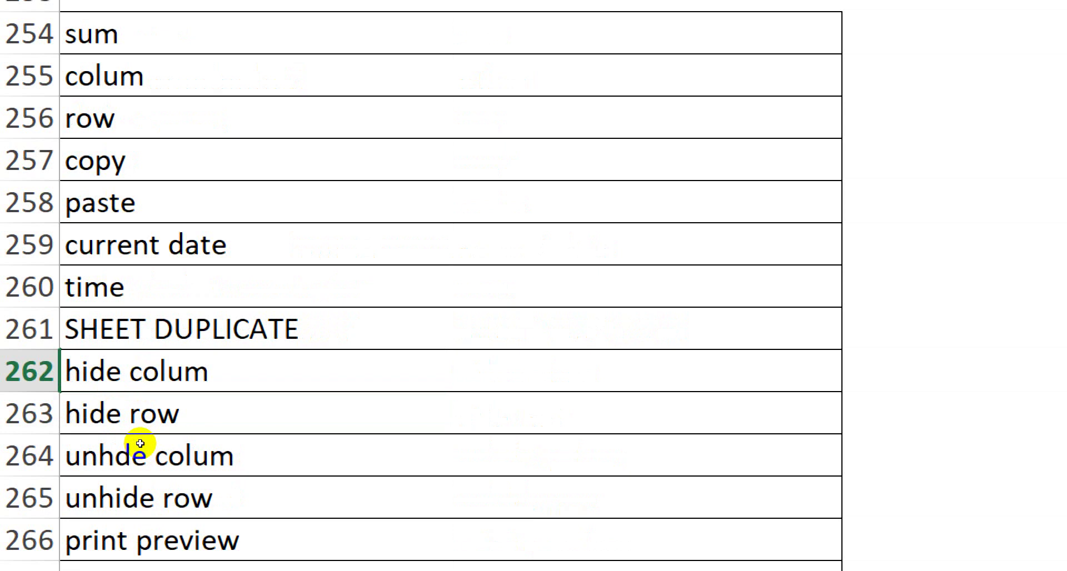
key(ctrl+z)
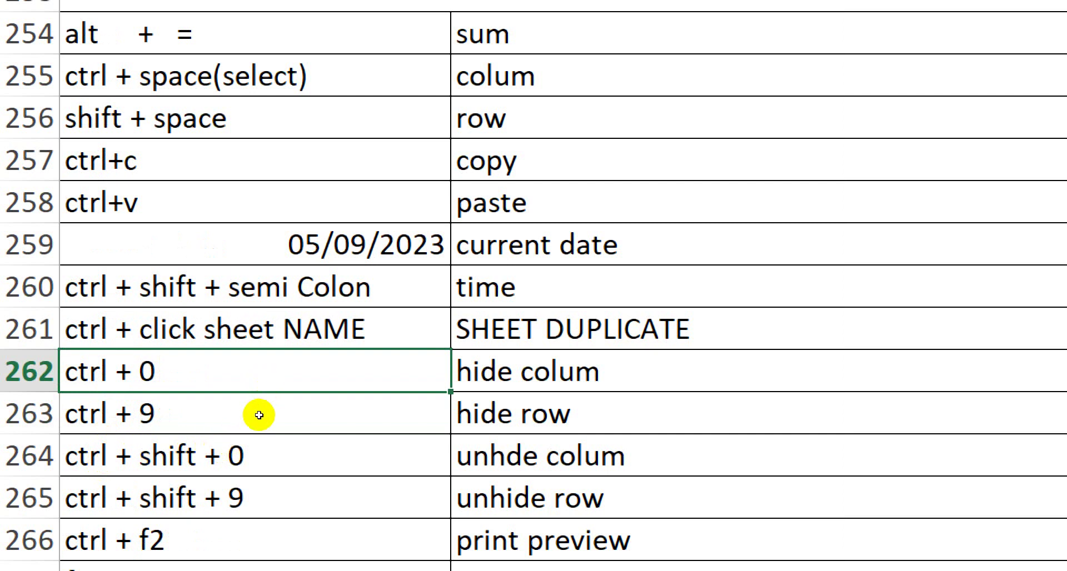
key(Down)
key(Down)
key(Down)
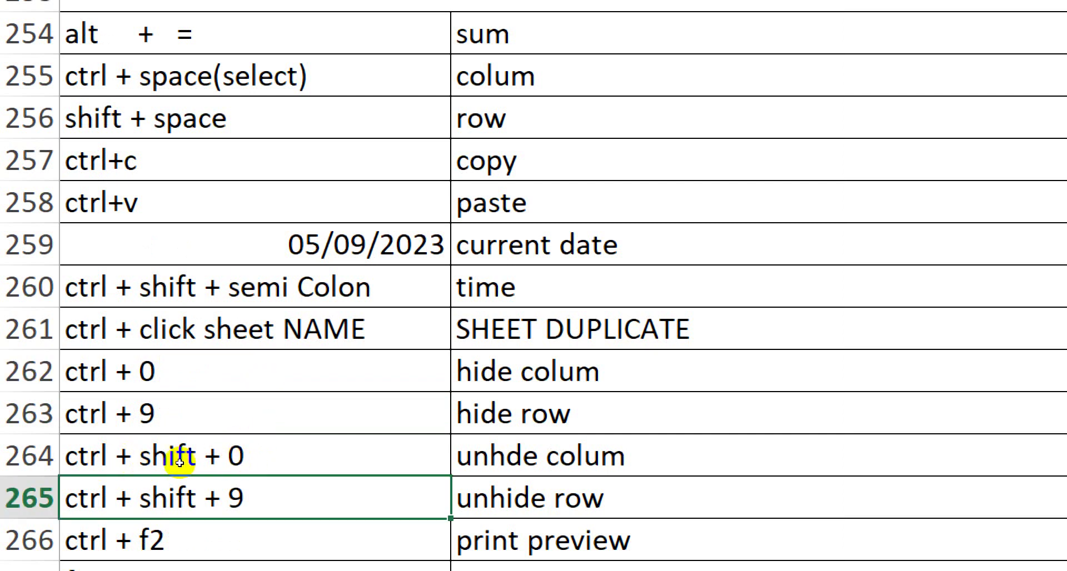
key(ctrl+9)
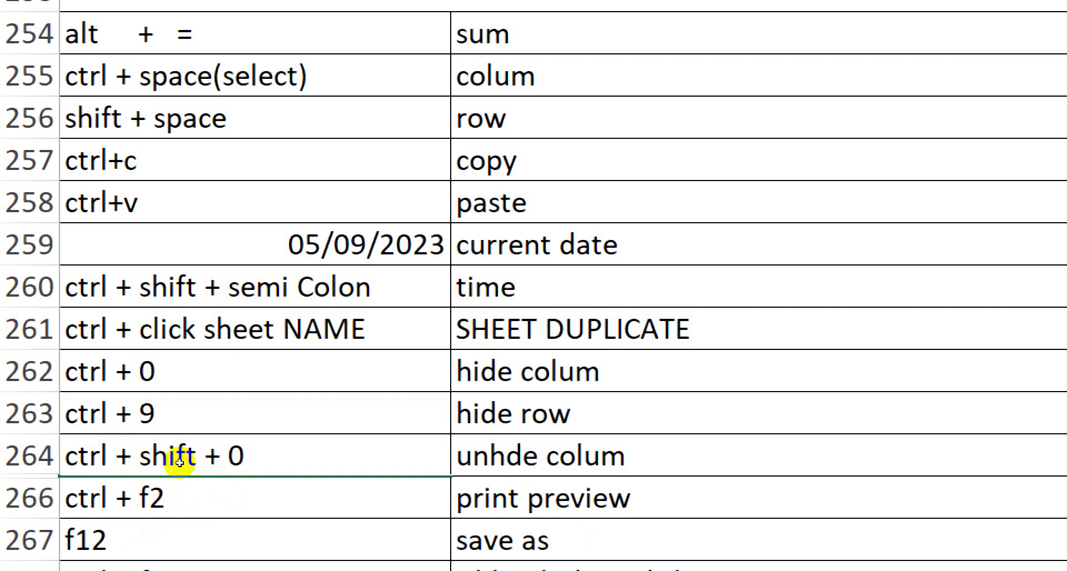
key(ctrl+shift+9)
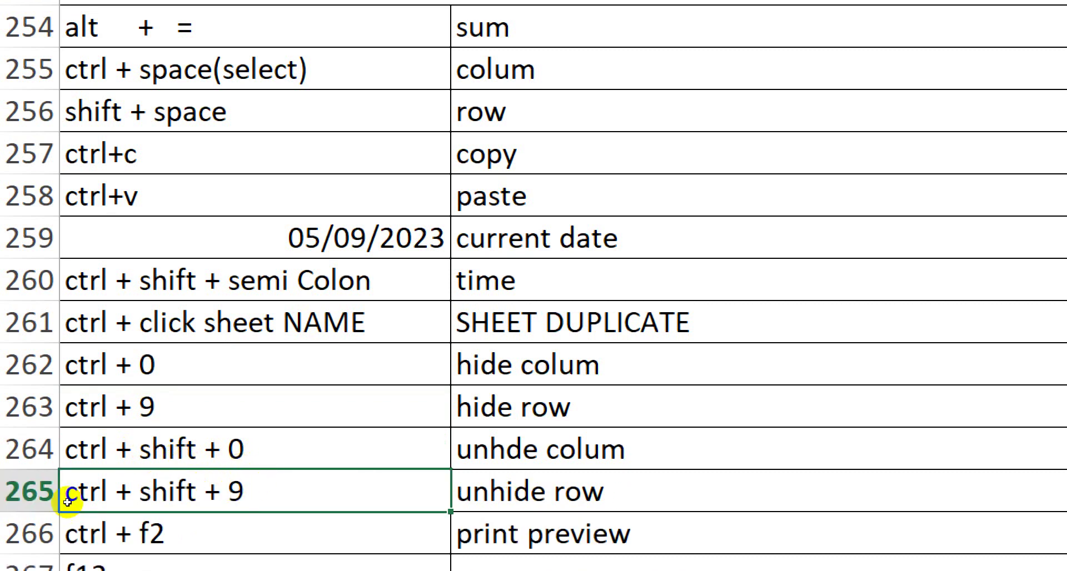
key(Down)
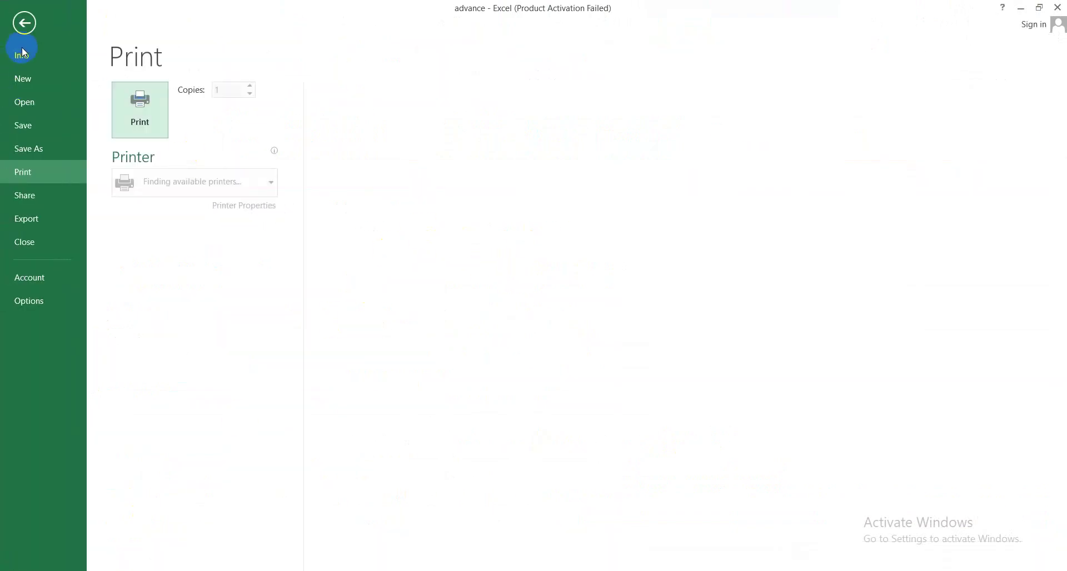
click(30, 26)
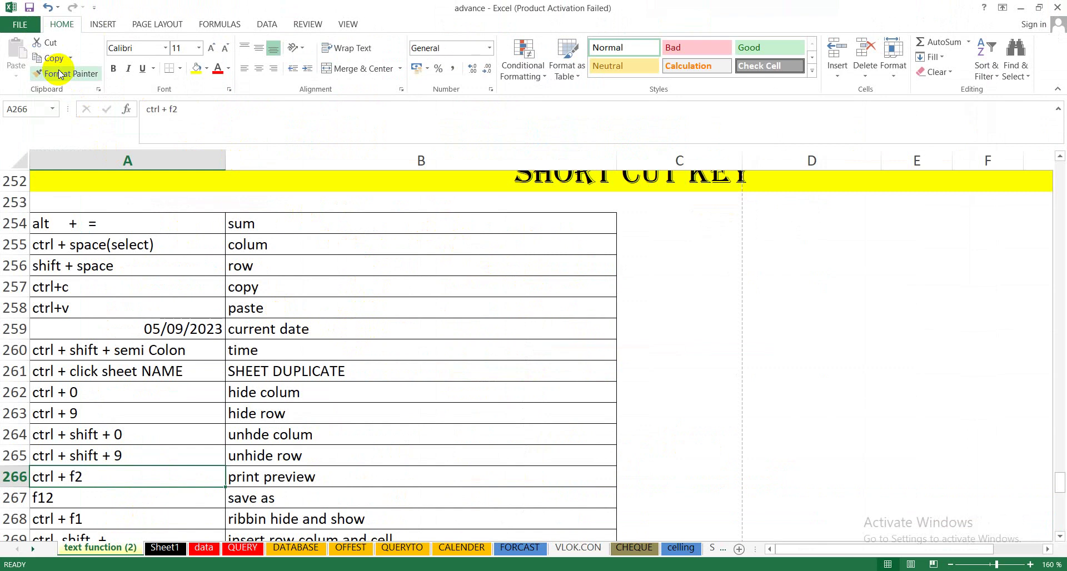
key(ctrl+F2)
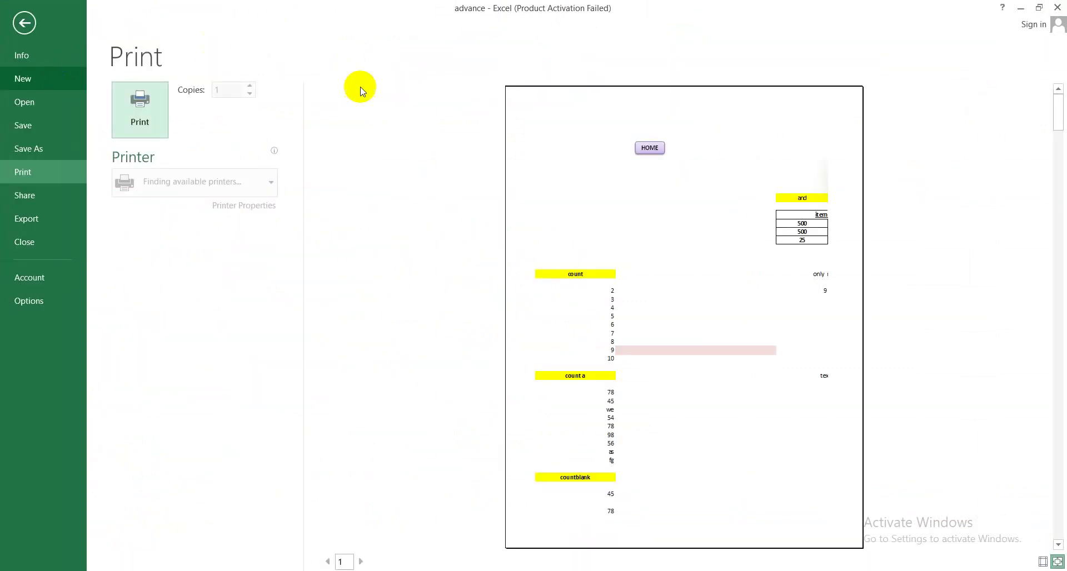
click(19, 25)
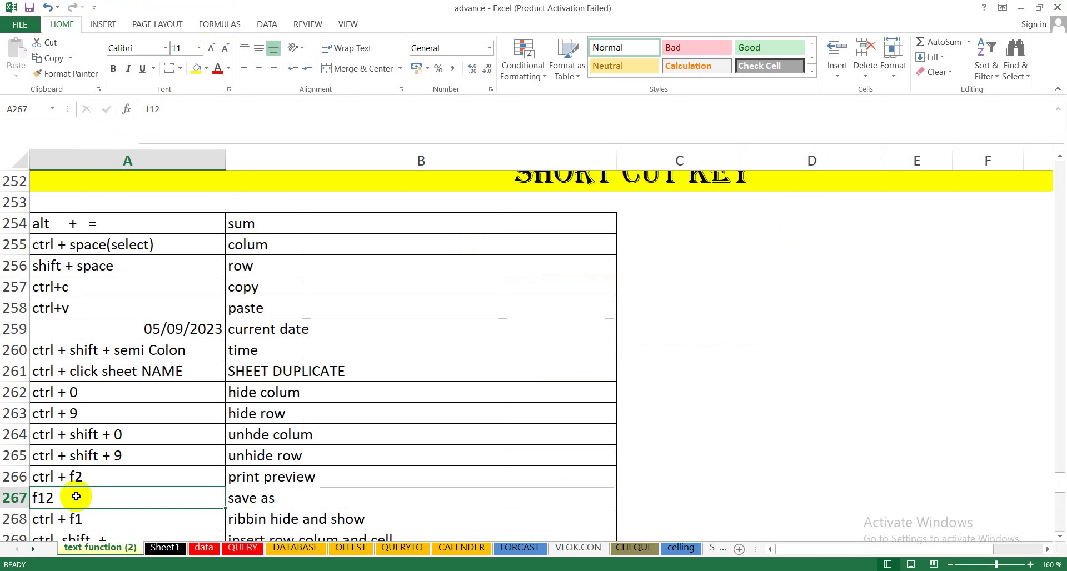
Press F12 to bring up Save As for the advance workbook.
key(F12)
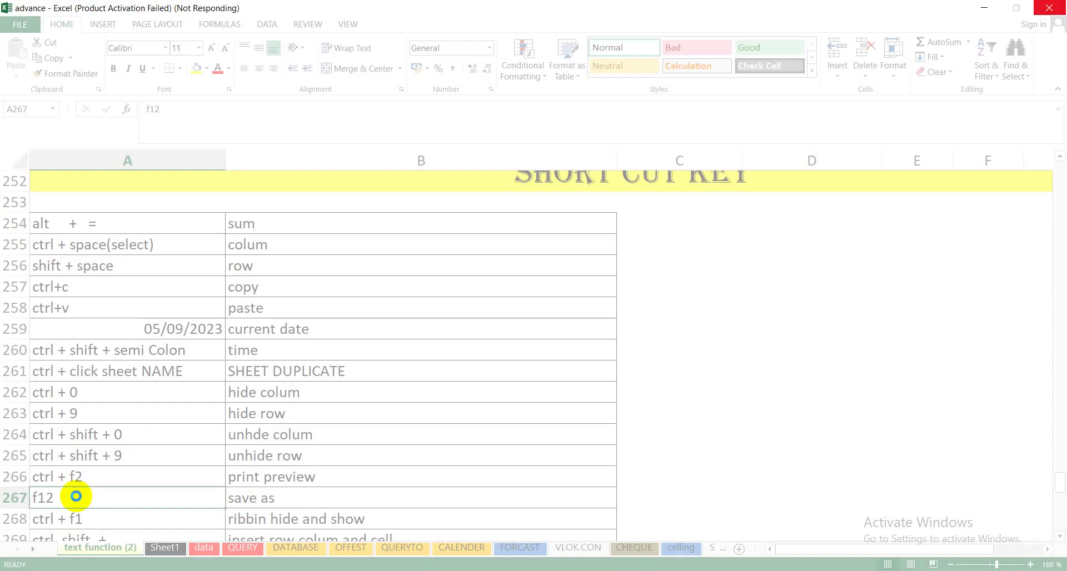
click(77, 497)
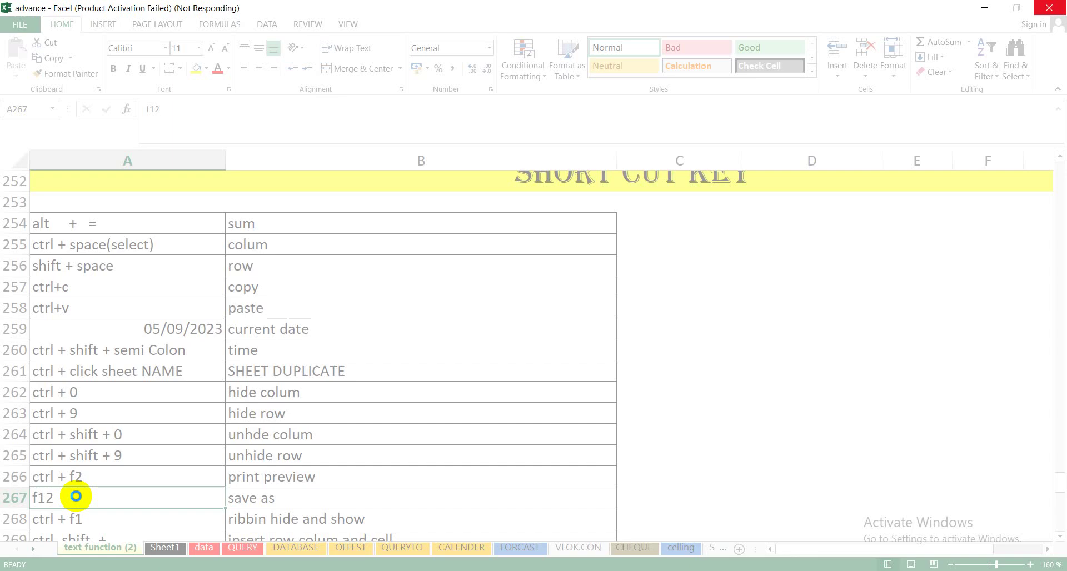